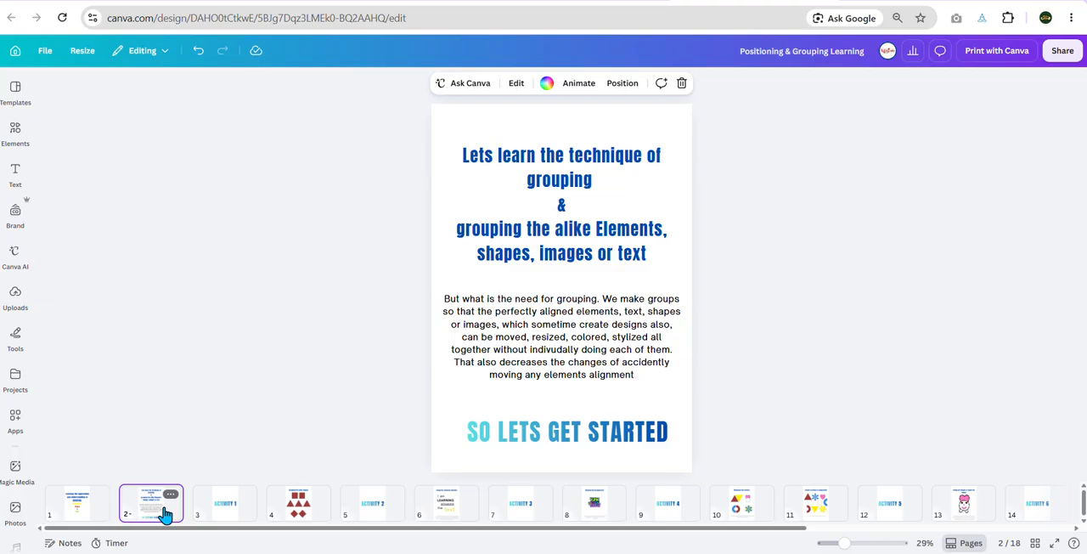
Step: Go to page 4, "Grouping the same shapes", and show its full list of layers with the first square selected
click(219, 506)
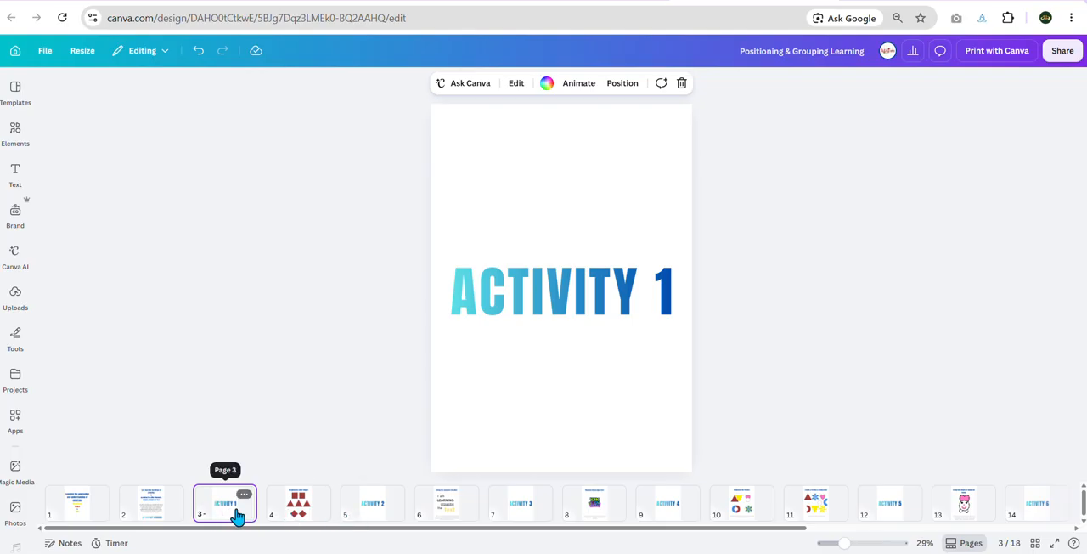
click(291, 514)
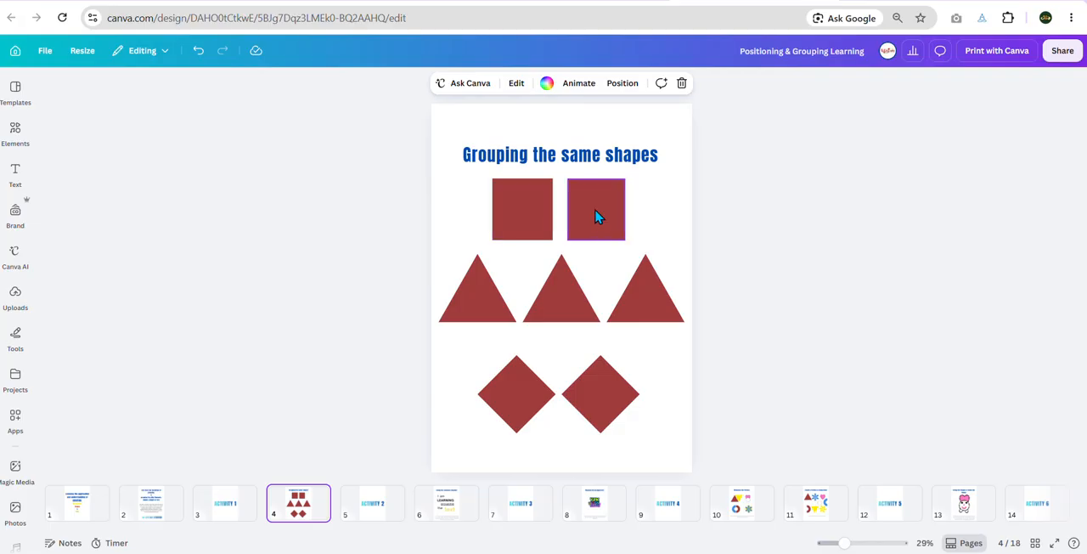
click(536, 205)
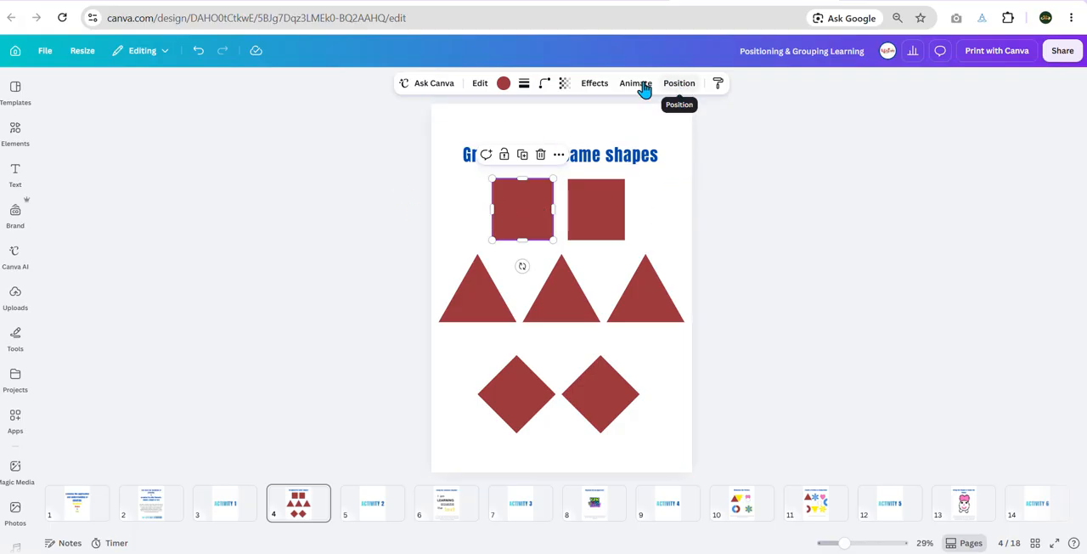
click(686, 90)
click(68, 119)
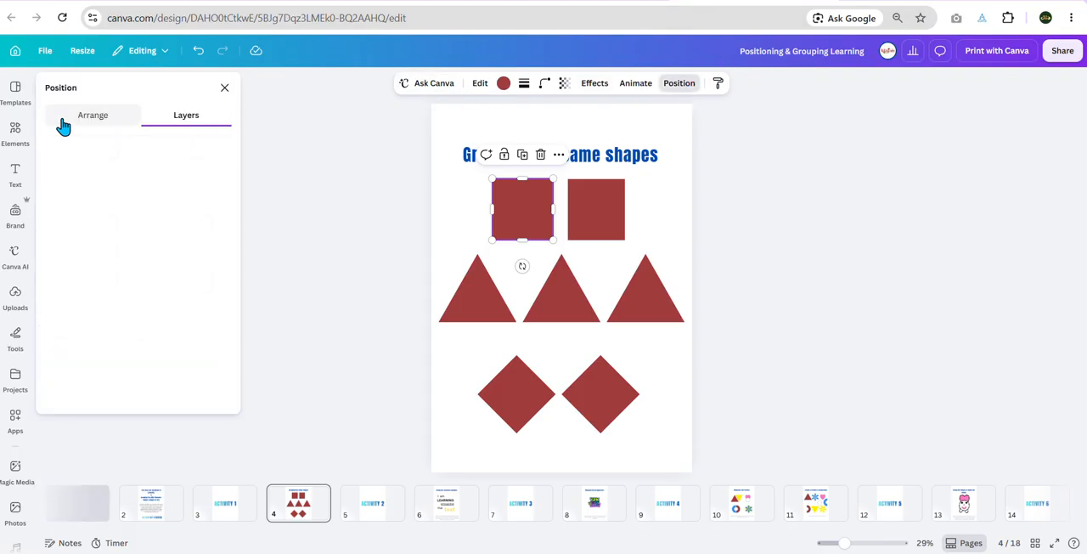
click(168, 119)
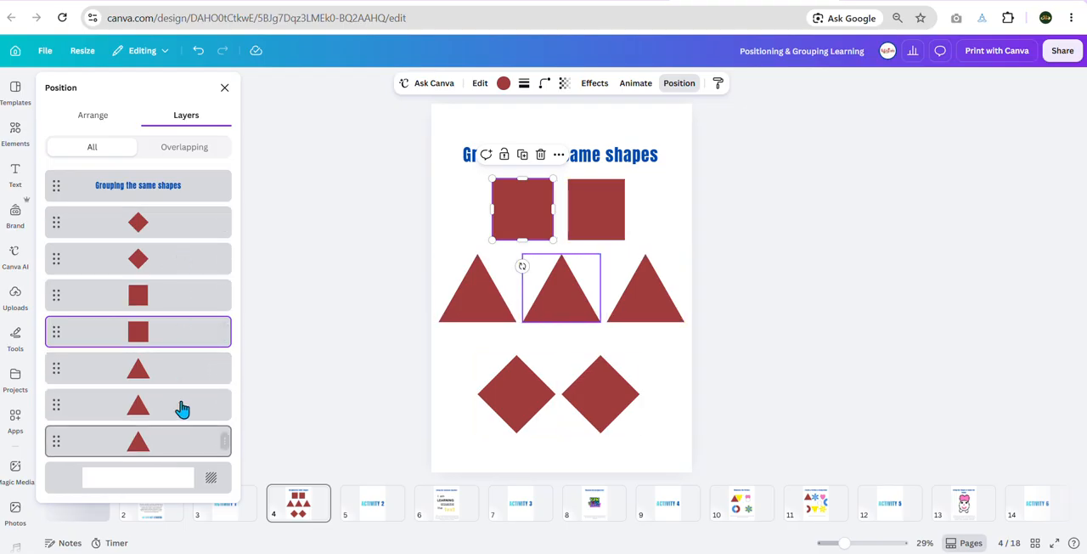
Step: Group the two red squares on page 4 and shift the group slightly down and right
click(166, 338)
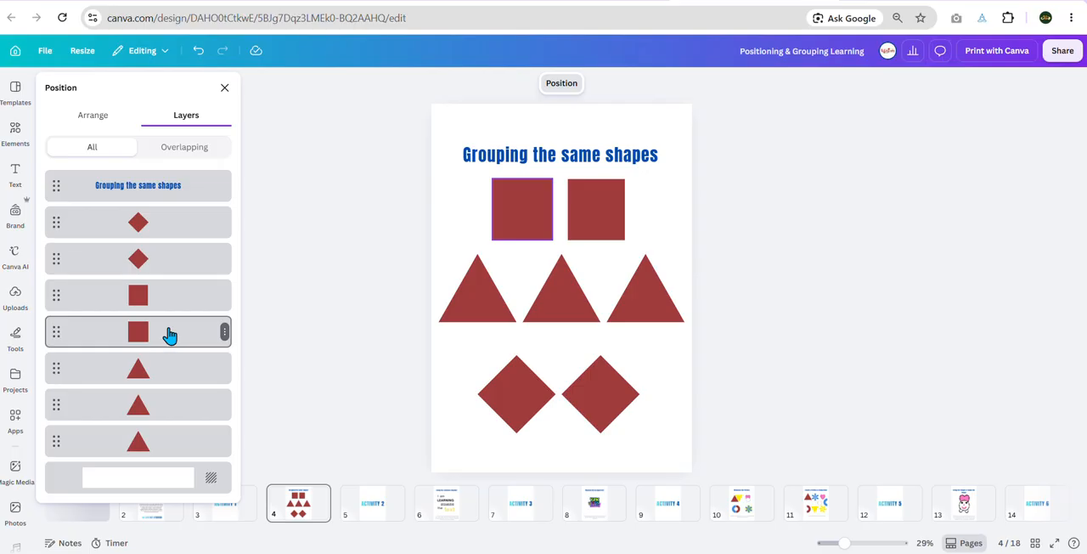
click(179, 300)
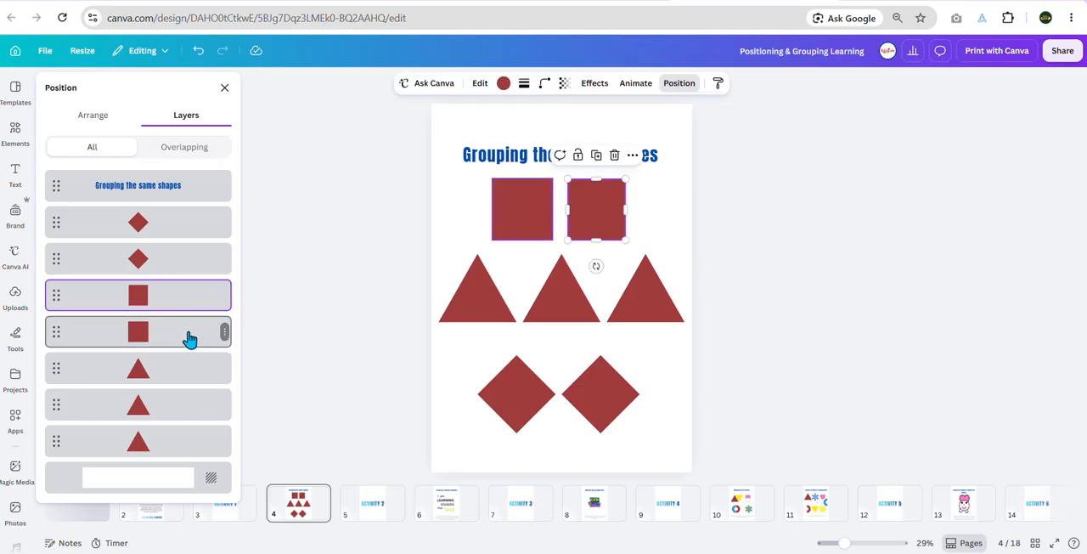
shift+click(189, 339)
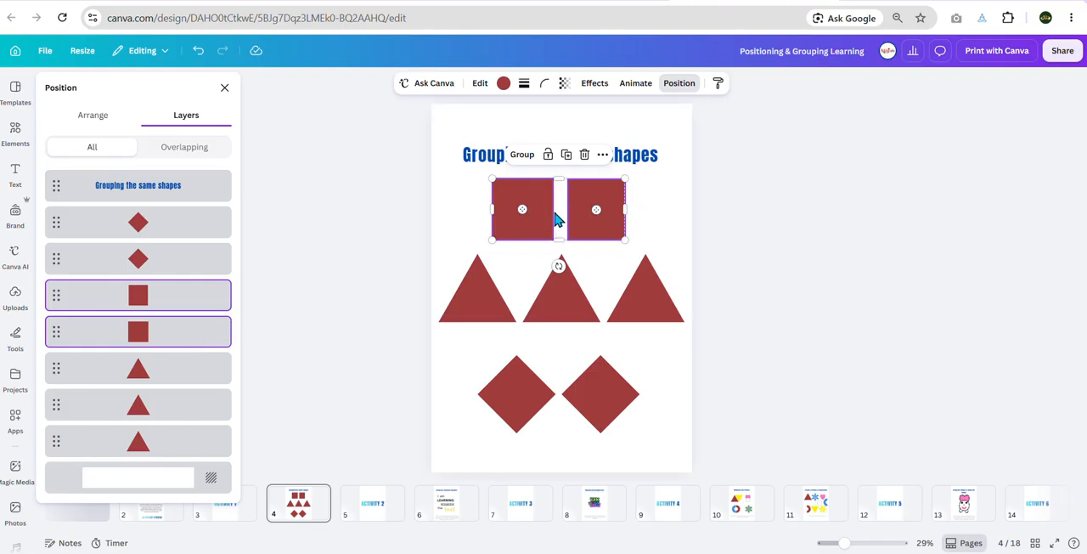
click(520, 157)
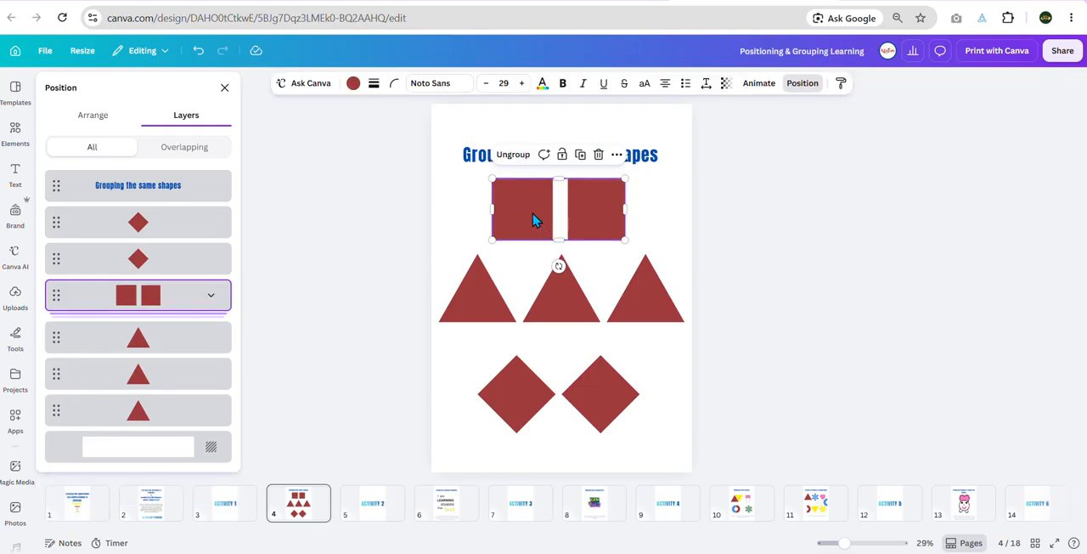
drag(520, 203, 497, 180)
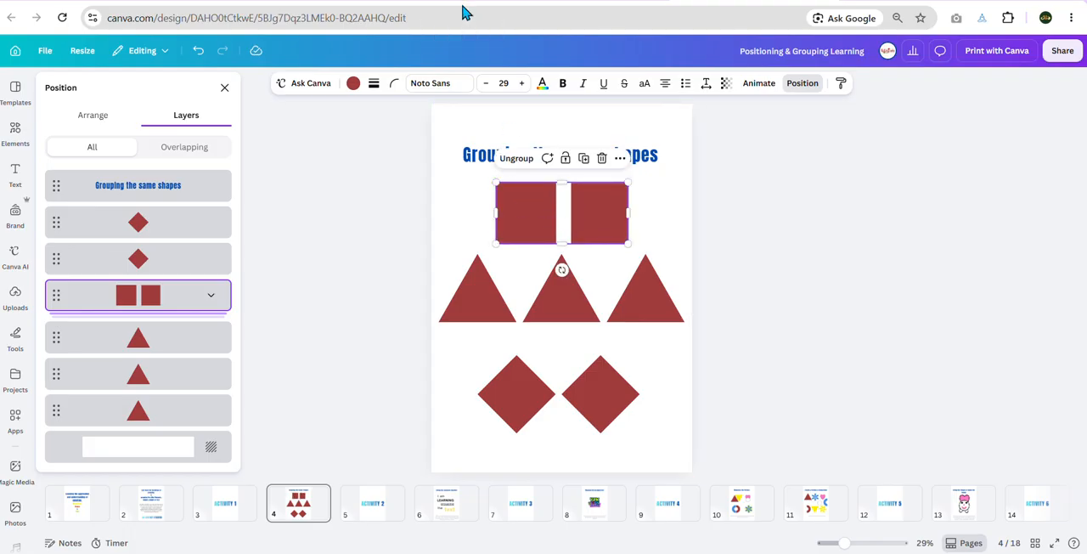
Step: Group the three red triangles and shift the group slightly down
click(475, 313)
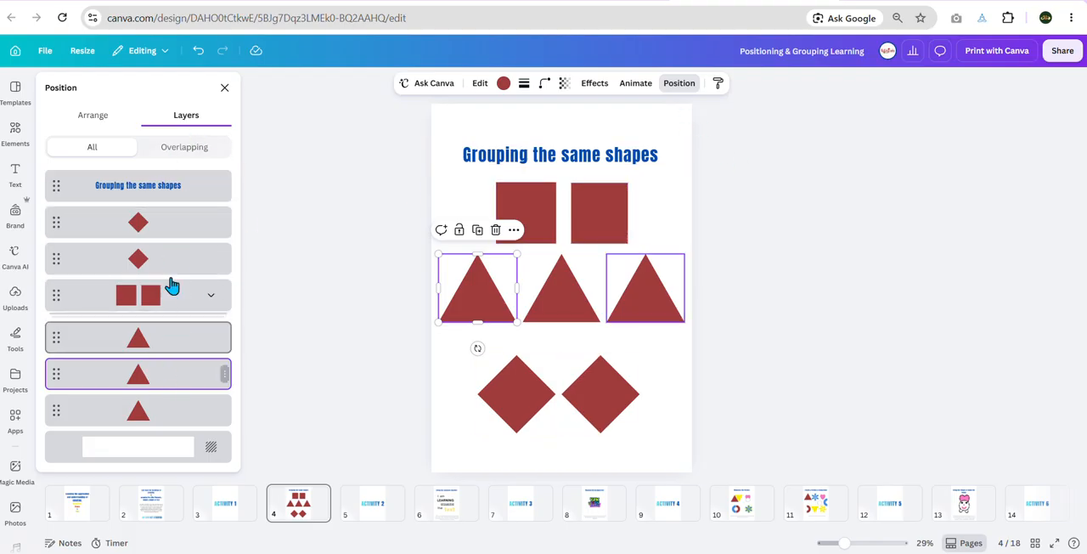
shift+click(170, 340)
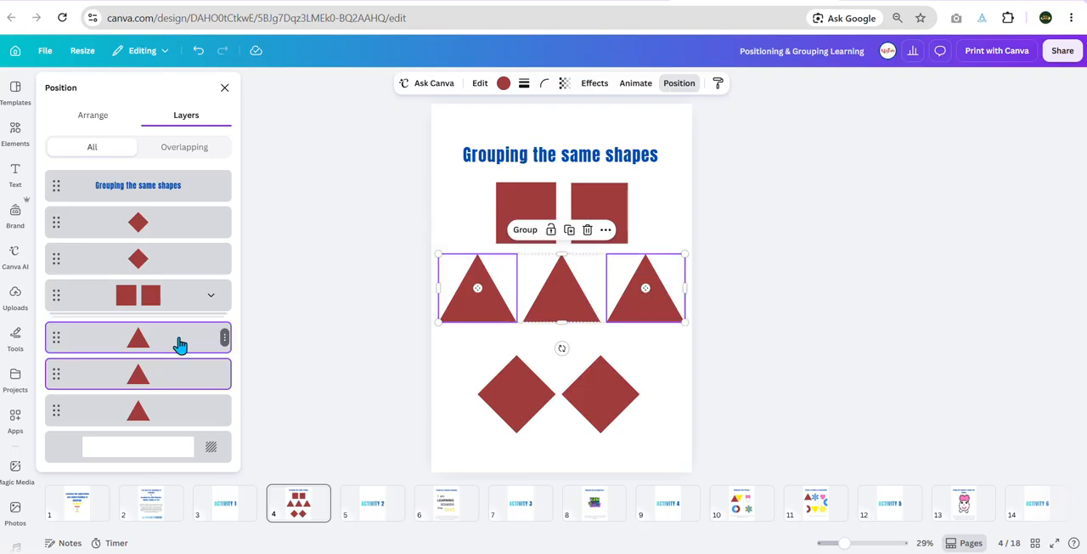
shift+click(173, 410)
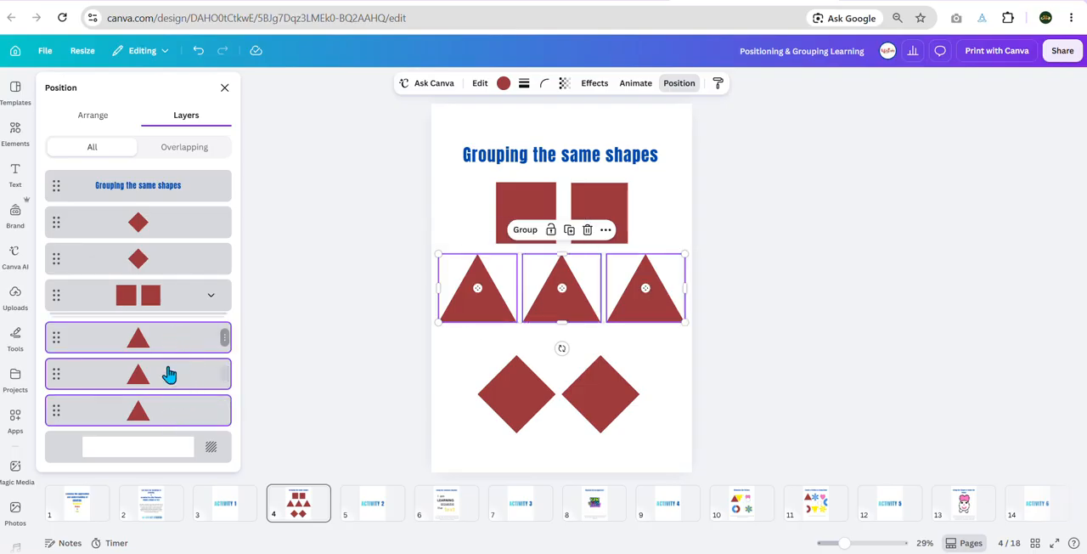
click(521, 238)
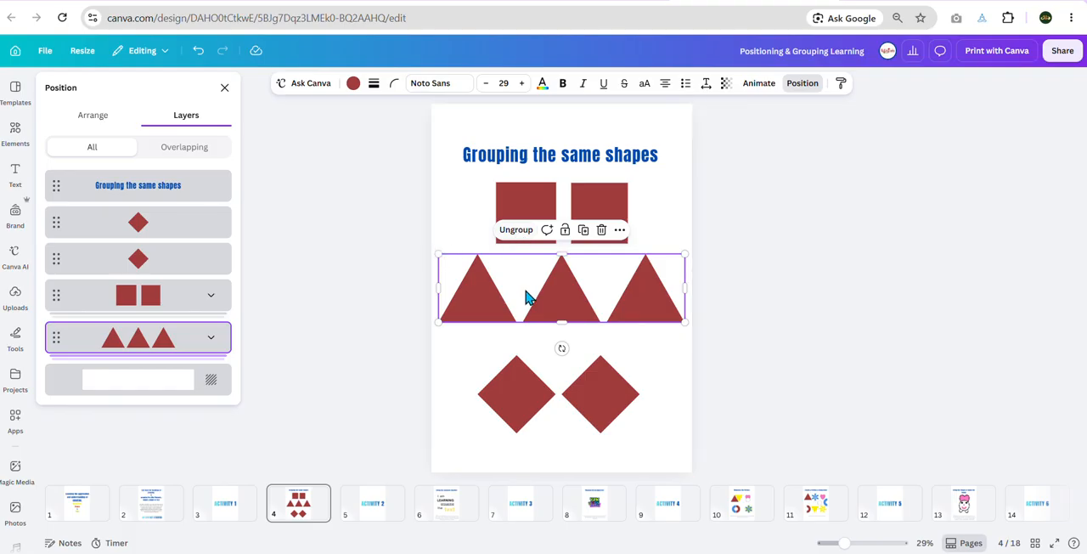
mouse_move(525, 296)
mouse_down()
mouse_move(517, 315)
mouse_move(523, 295)
mouse_up()
Step: Group the two red diamonds at the lower part of the page
click(519, 410)
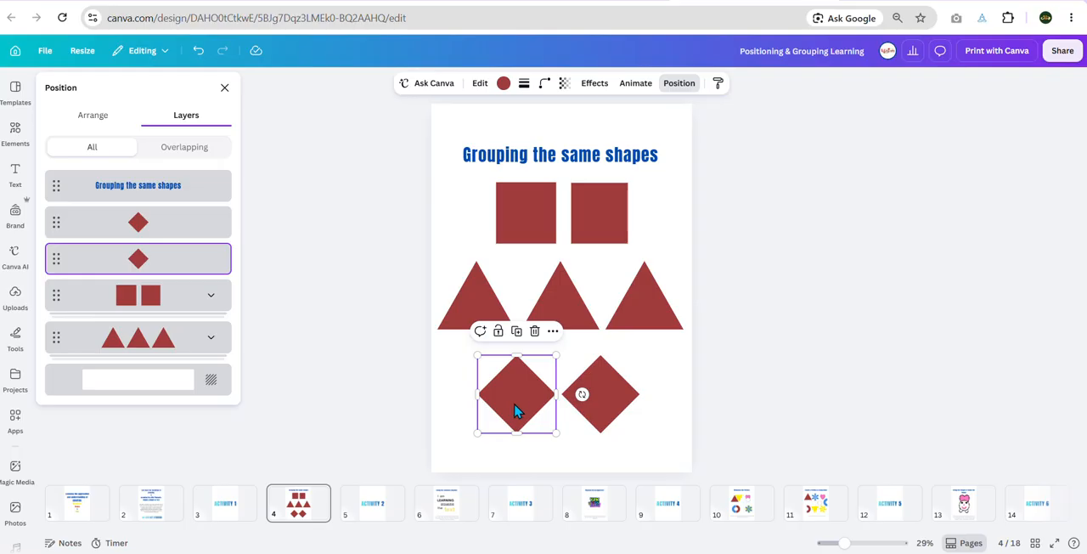
click(605, 406)
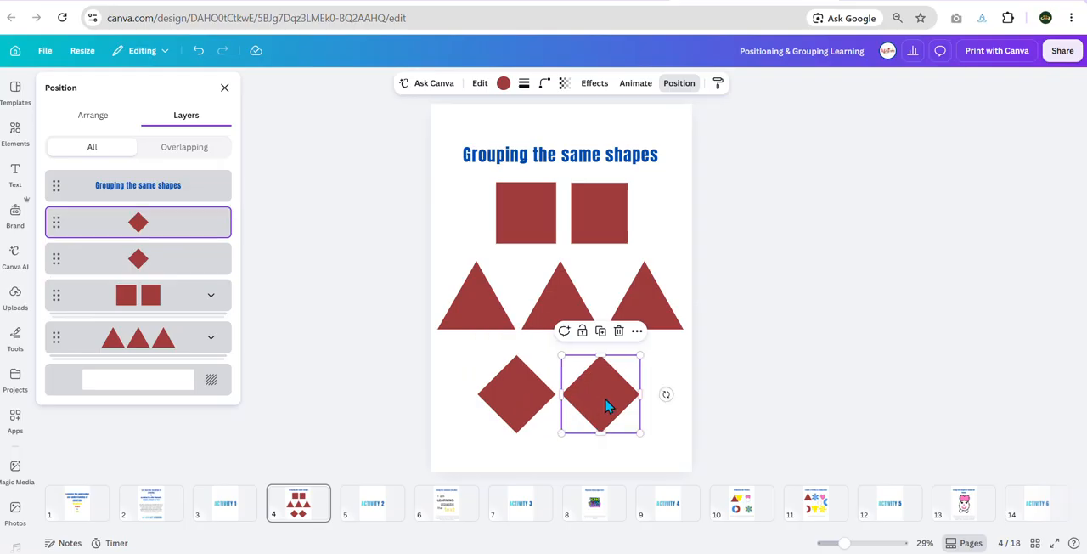
click(521, 410)
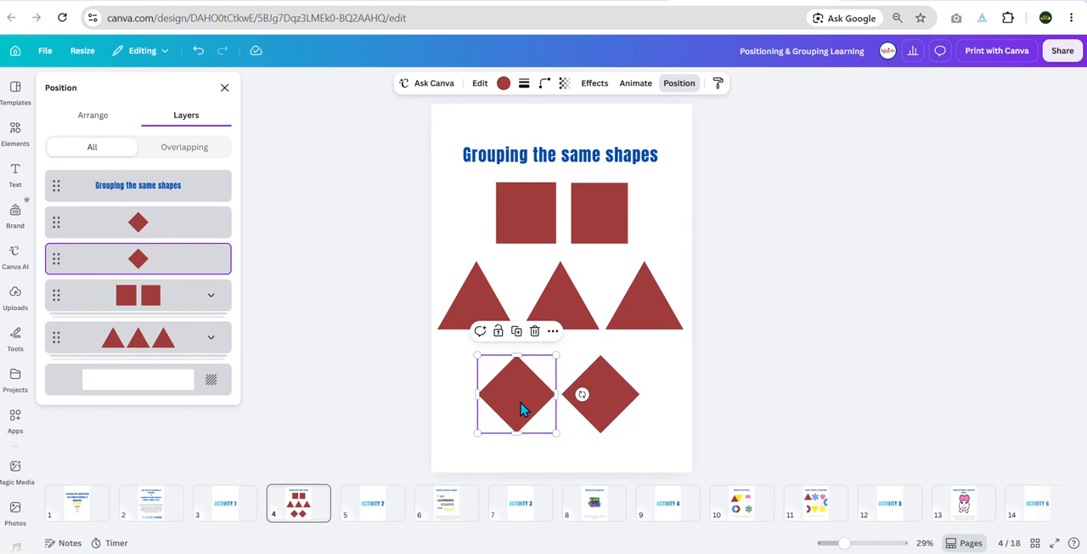
shift+click(174, 235)
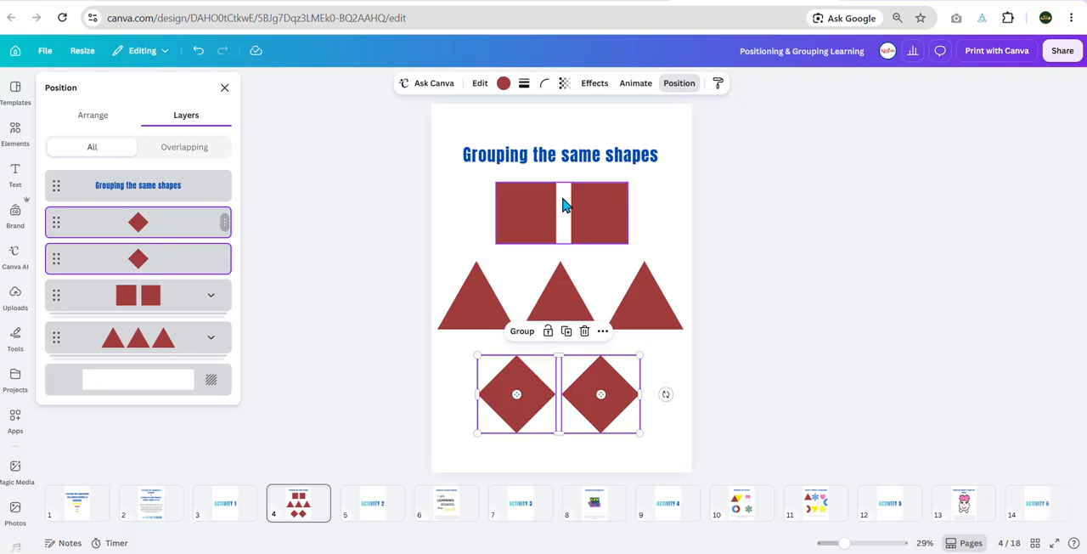
click(522, 331)
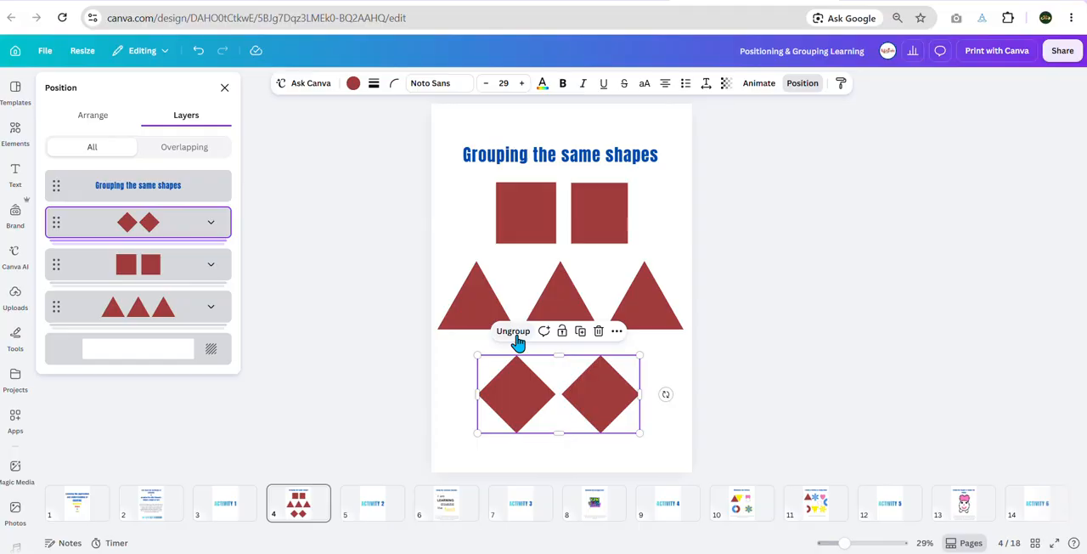
Step: Move the diamond group slightly down, and shrink both the diamond group and the triangle group a little from their upper-left corners
drag(546, 396, 516, 399)
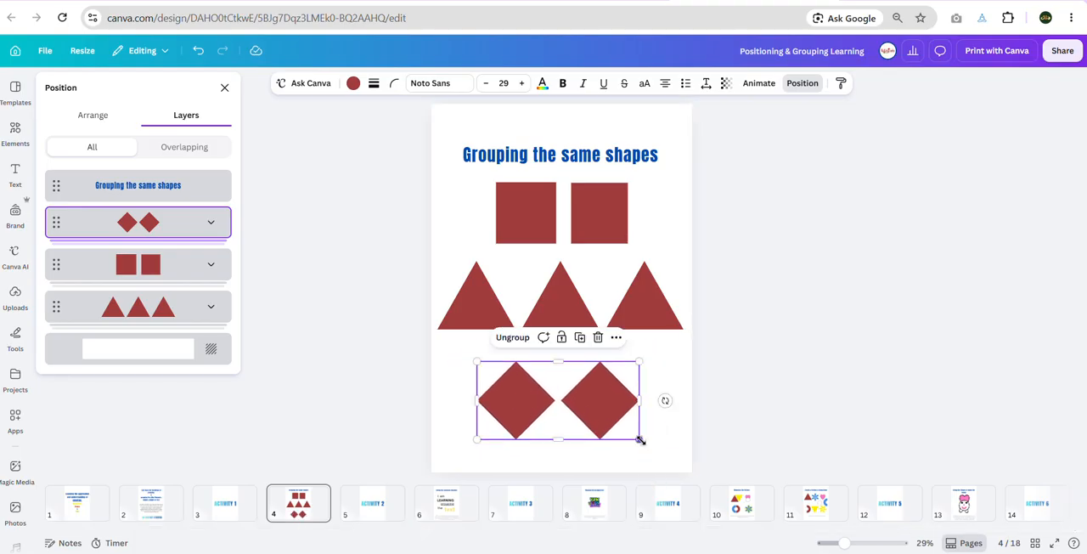
mouse_move(641, 439)
mouse_down()
mouse_move(742, 509)
mouse_move(629, 434)
mouse_move(718, 474)
mouse_move(610, 431)
mouse_move(637, 450)
mouse_move(640, 441)
mouse_up()
drag(479, 362, 501, 373)
drag(500, 410, 538, 400)
click(466, 294)
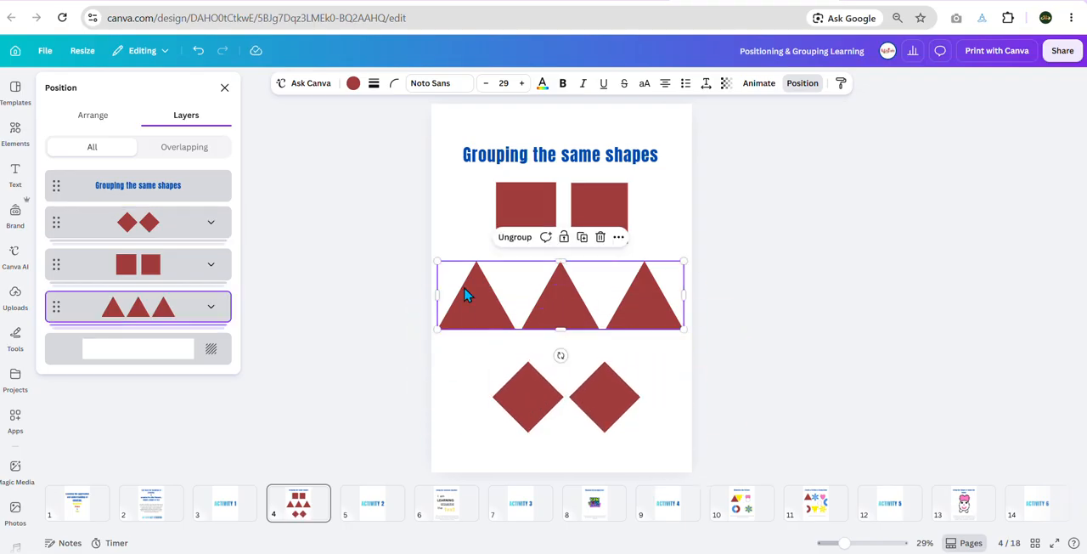
mouse_move(436, 261)
mouse_down()
mouse_move(239, 115)
mouse_move(465, 272)
mouse_move(425, 254)
mouse_move(446, 262)
mouse_up()
Step: Enlarge the square group slightly and move it a little right and down, above the triangles
click(522, 211)
mouse_move(496, 180)
mouse_down()
mouse_move(379, 121)
mouse_move(495, 221)
mouse_move(459, 162)
mouse_move(483, 177)
mouse_up()
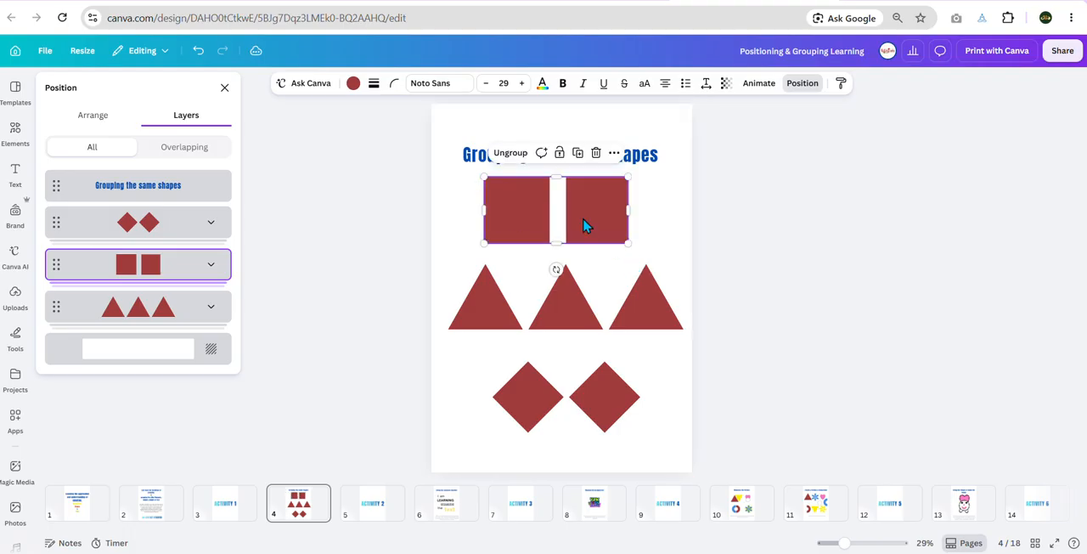
drag(583, 225, 596, 229)
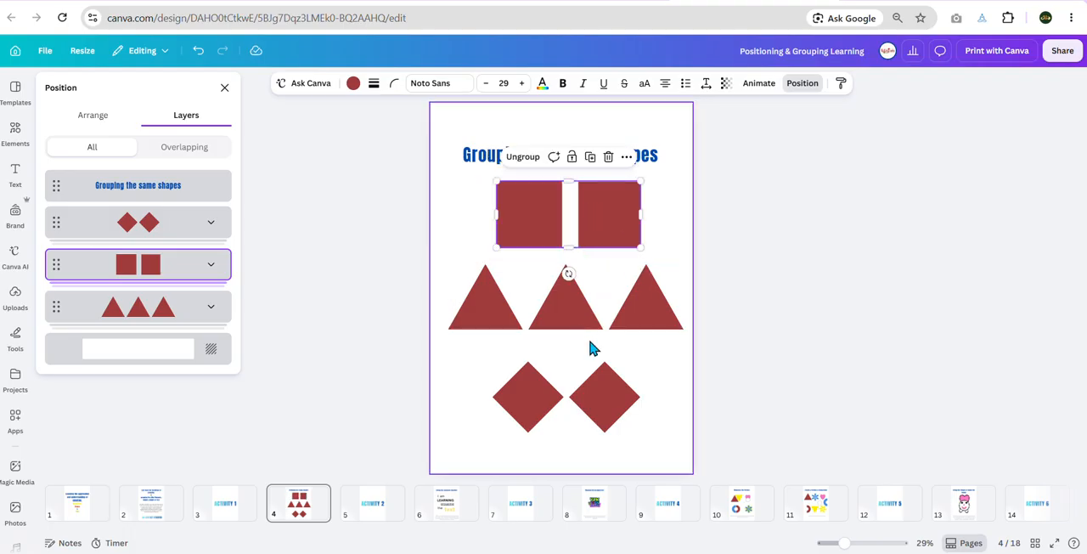
Step: Move the diamond group slightly up toward the triangles and close the position settings
click(621, 396)
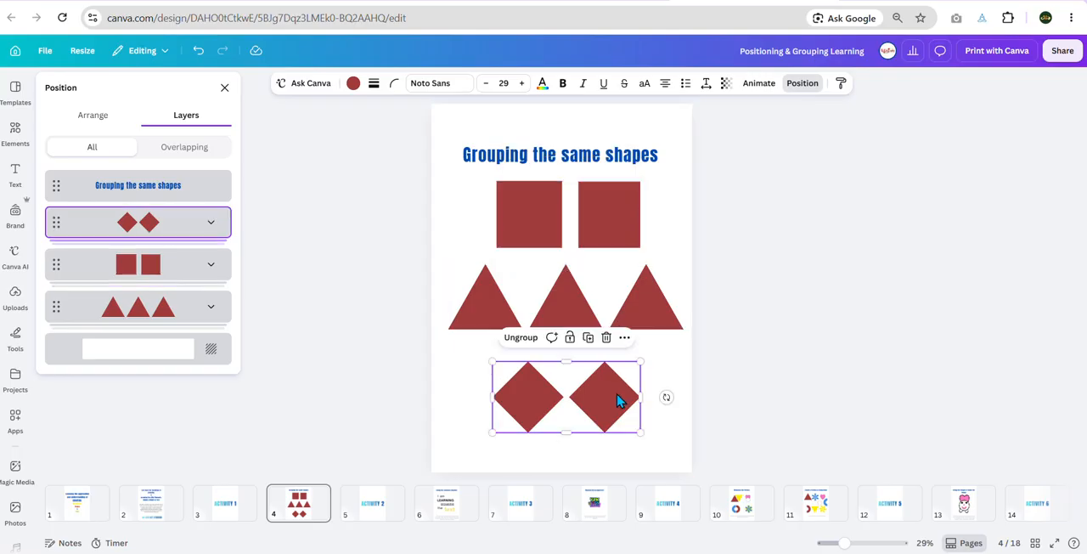
mouse_move(621, 398)
mouse_down()
mouse_move(600, 383)
mouse_move(619, 394)
mouse_up()
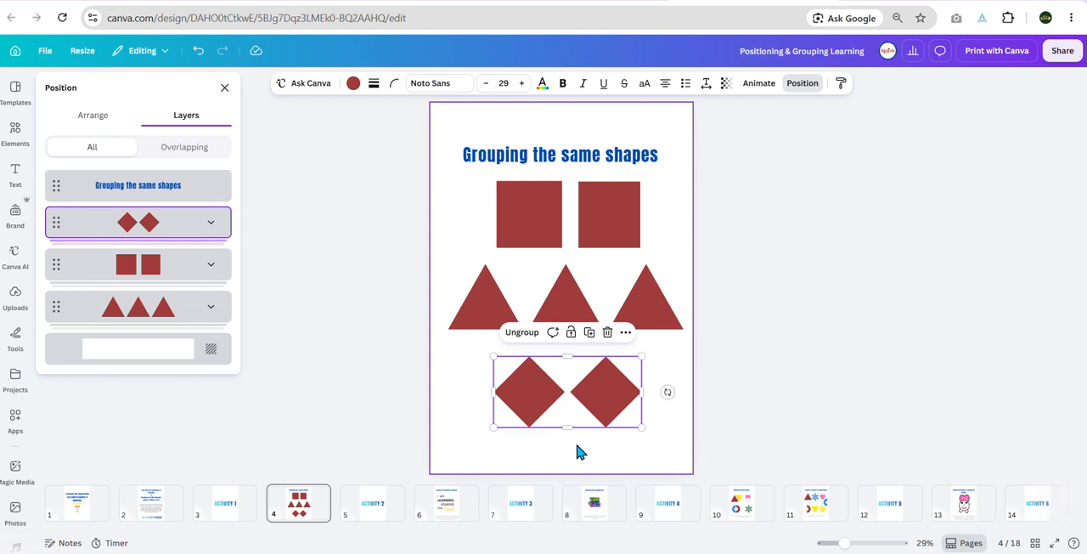
click(802, 84)
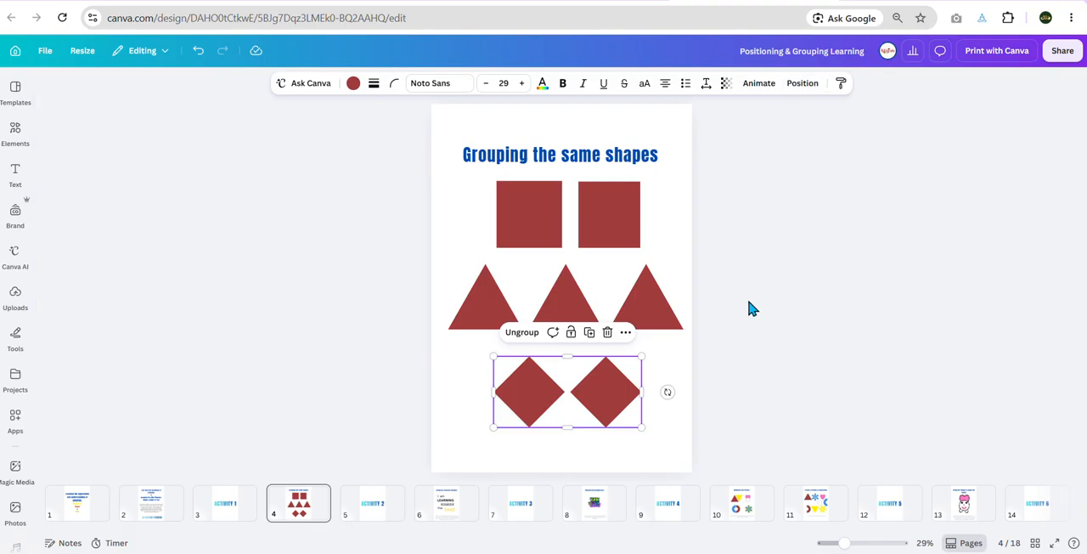
Step: Go to page 6, "Group the sentence together", and check which words of the sentence are separate text boxes
click(370, 514)
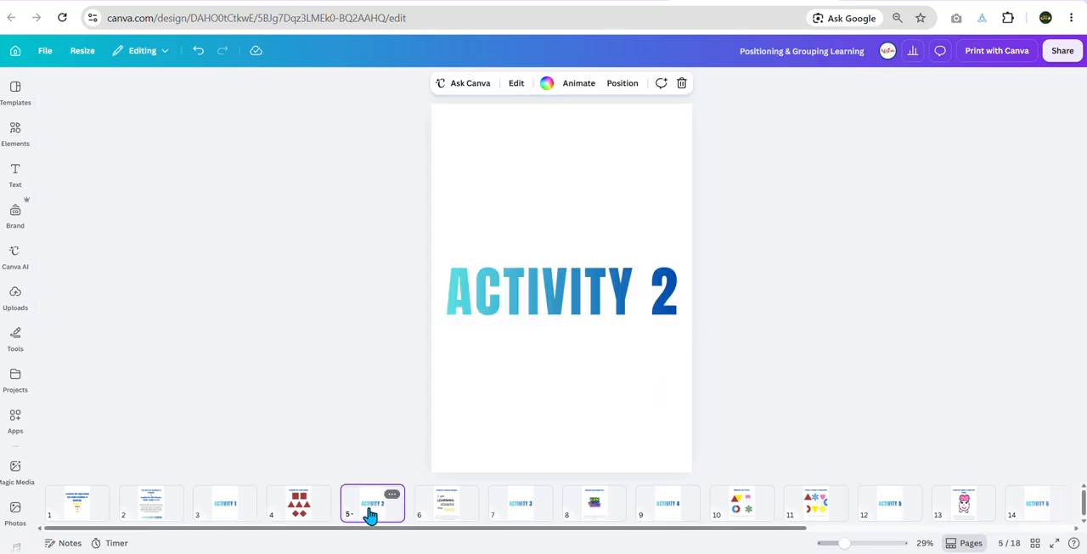
click(464, 516)
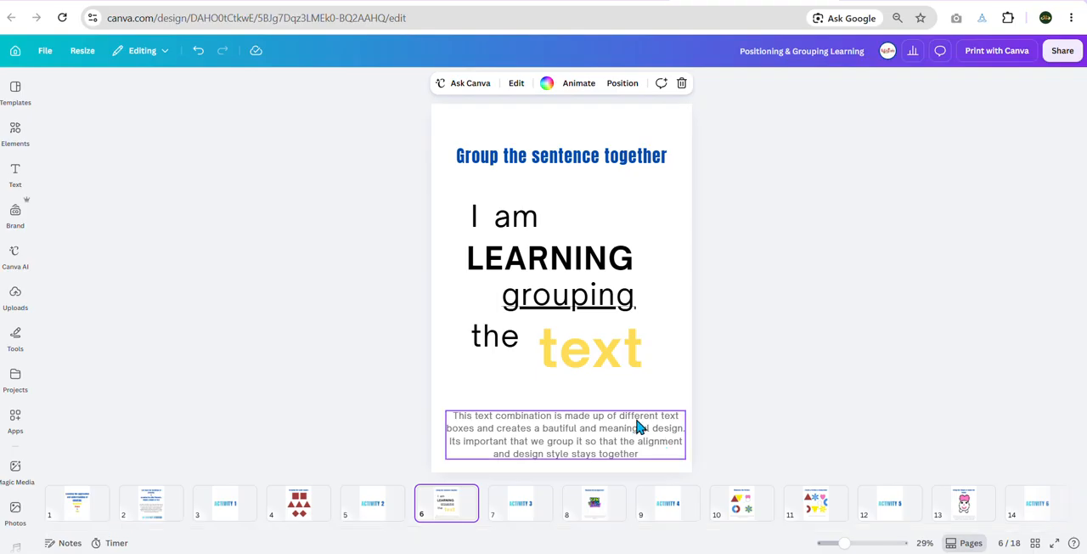
click(476, 219)
click(510, 221)
click(480, 256)
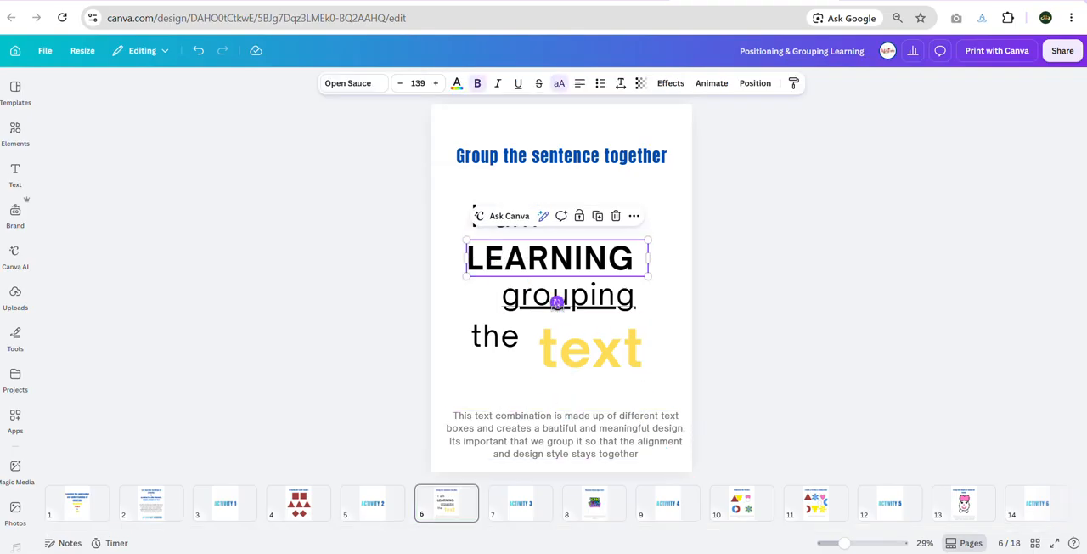
click(619, 311)
click(491, 348)
click(603, 364)
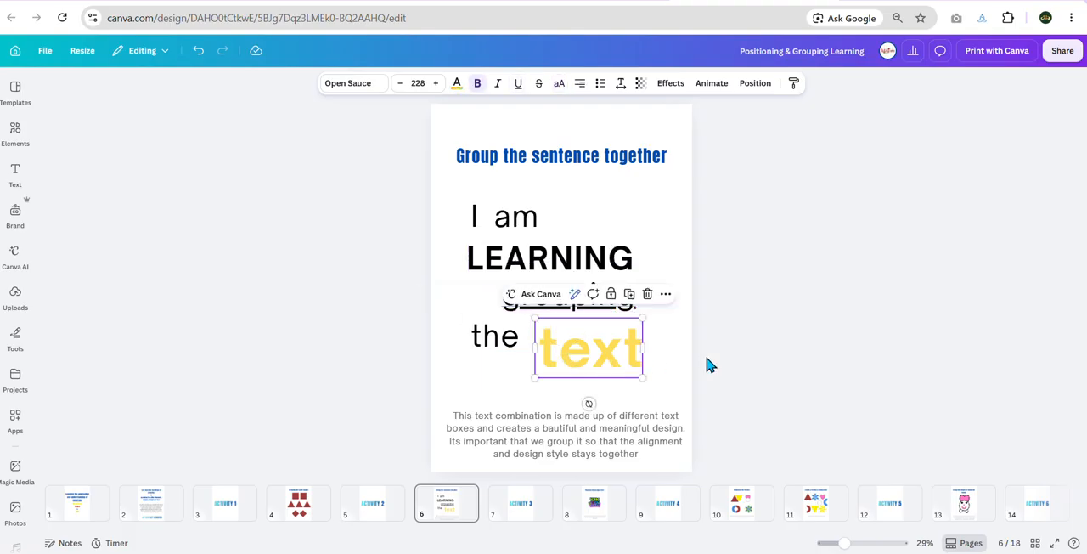
click(679, 355)
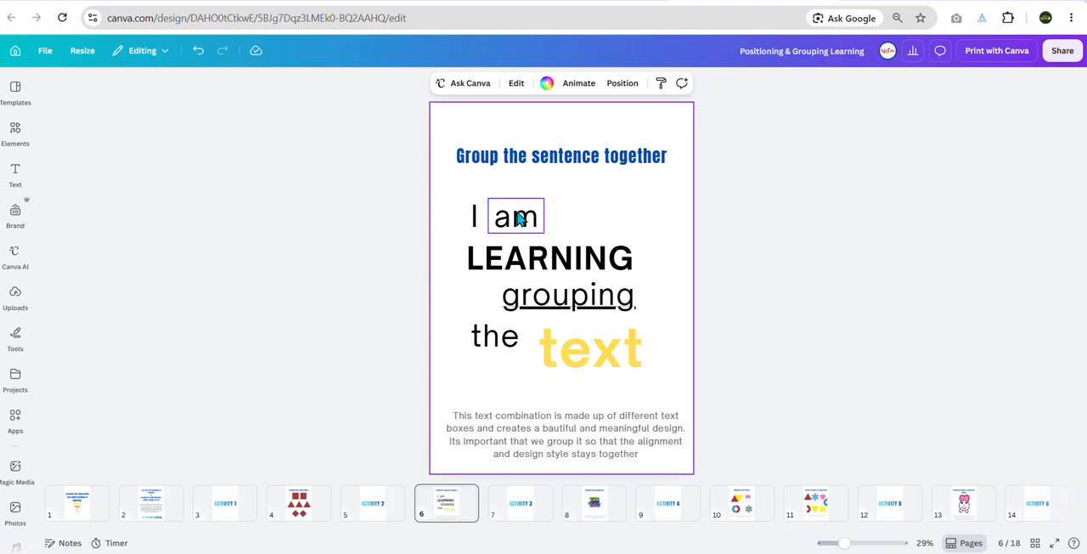
Step: Try moving the ungrouped words "am", "LEARNING" and "grouping" out of the sentence layout, undoing the moves
drag(529, 229, 658, 223)
drag(595, 253, 444, 194)
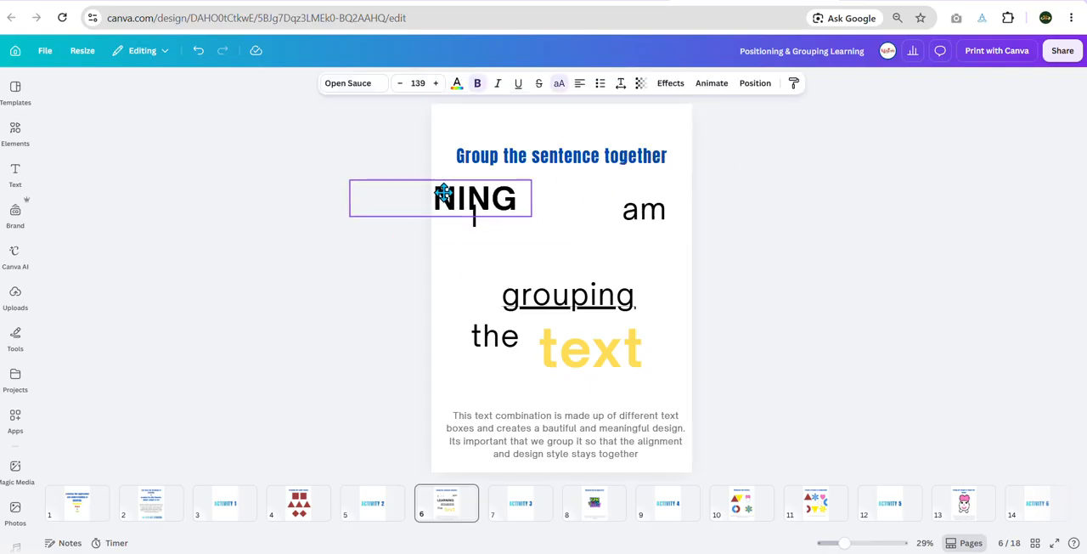
key(ctrl+z)
key(ctrl+z)
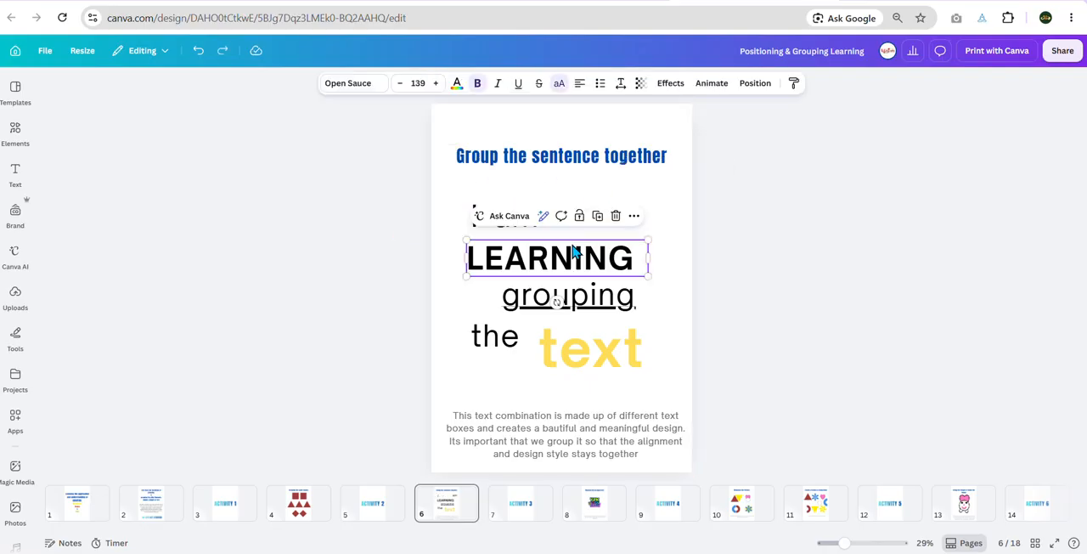
click(669, 189)
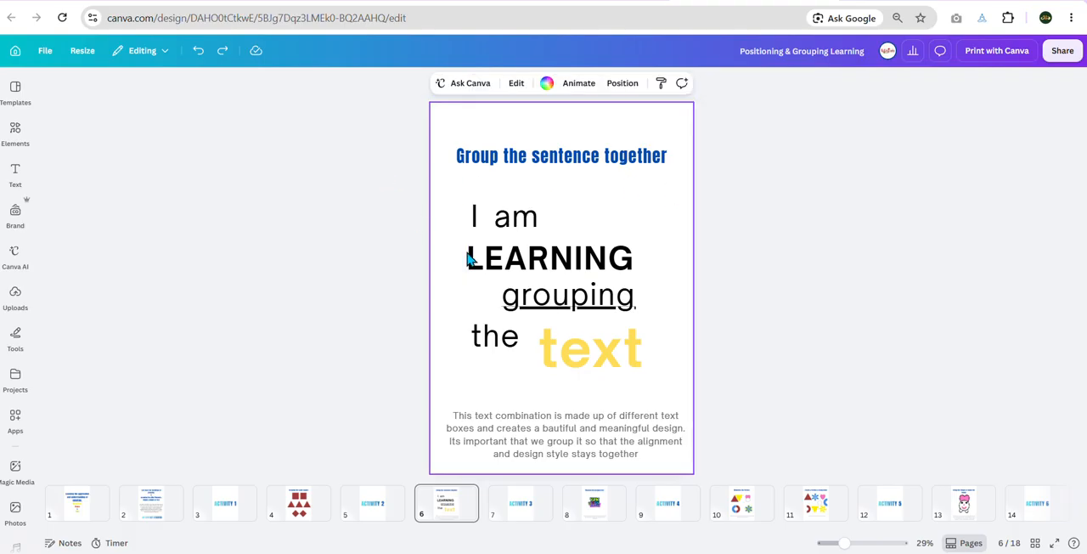
drag(535, 307, 635, 195)
key(ctrl+z)
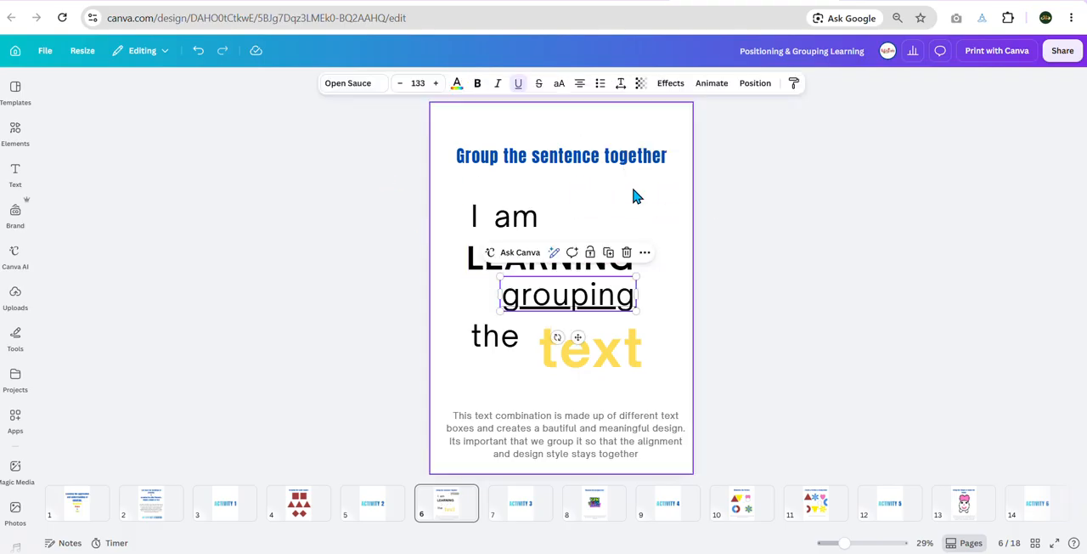
Step: Try grouping all the sentence's text boxes on page 6 and ungroup them again
key(Escape)
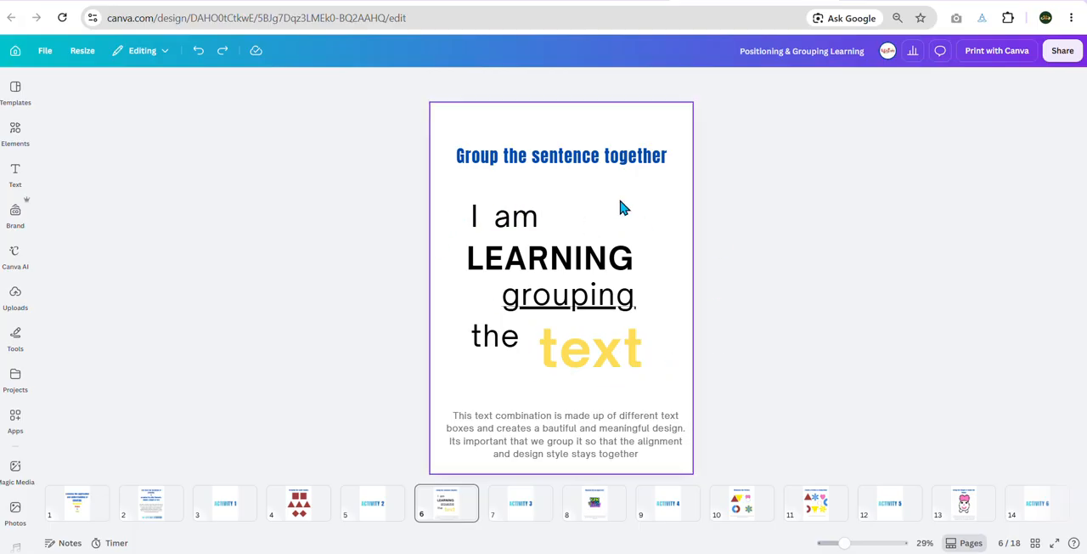
drag(506, 244, 672, 396)
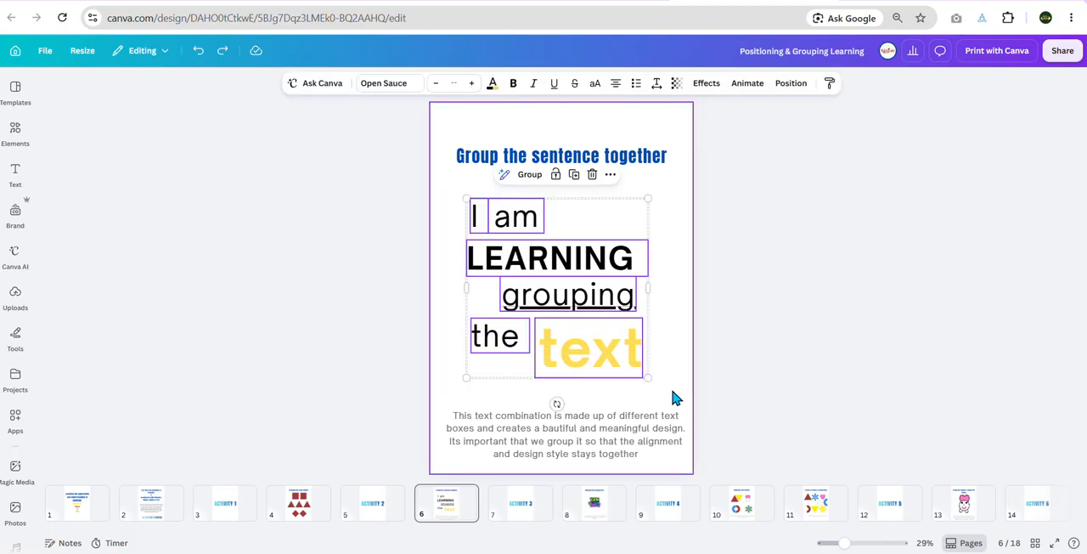
click(528, 174)
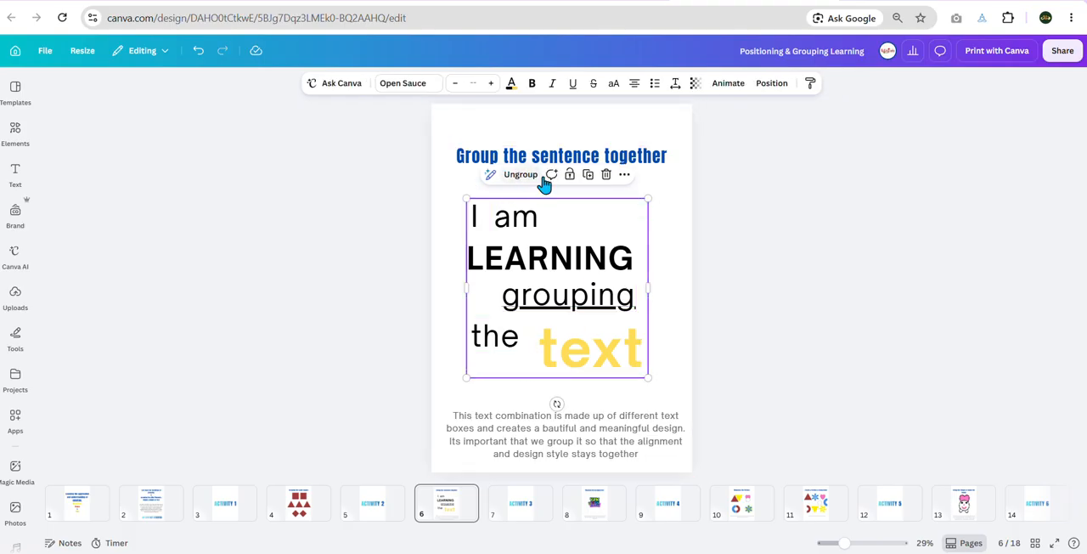
click(522, 176)
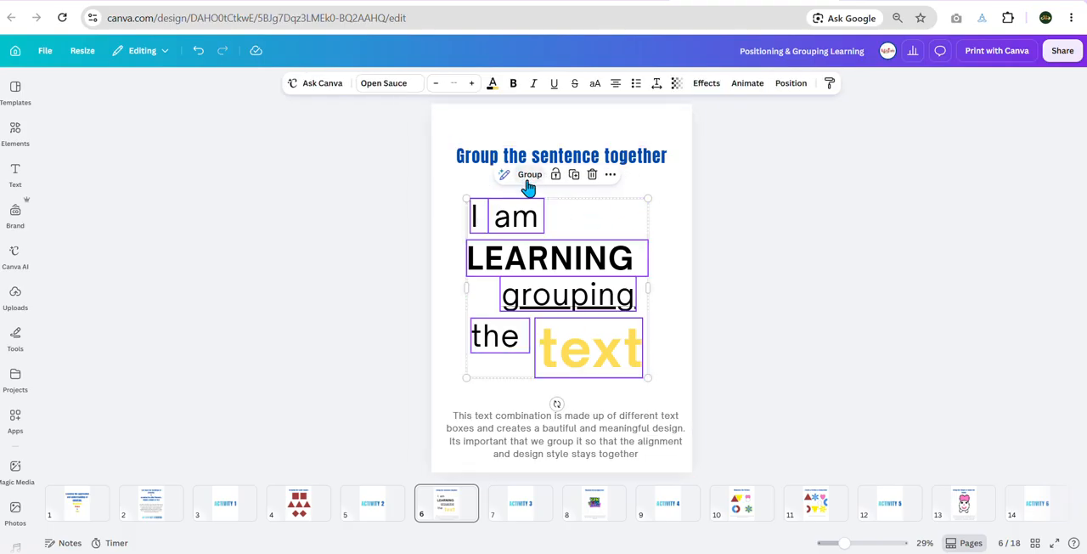
click(675, 209)
Step: Check the words "am", "I", "LEARNING" and "grouping" one by one to see whether each is a separate text box
click(524, 219)
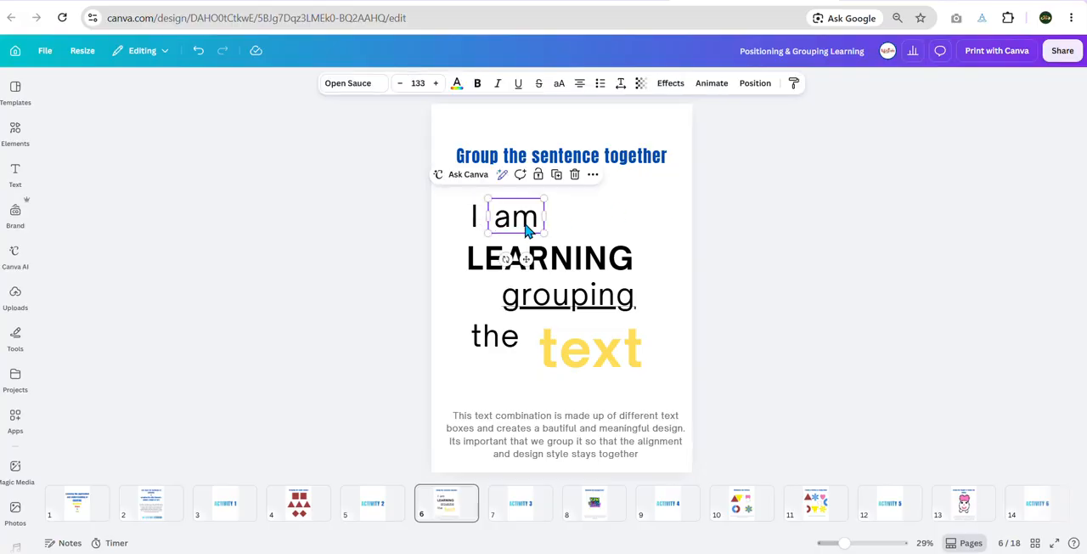
click(476, 223)
click(568, 262)
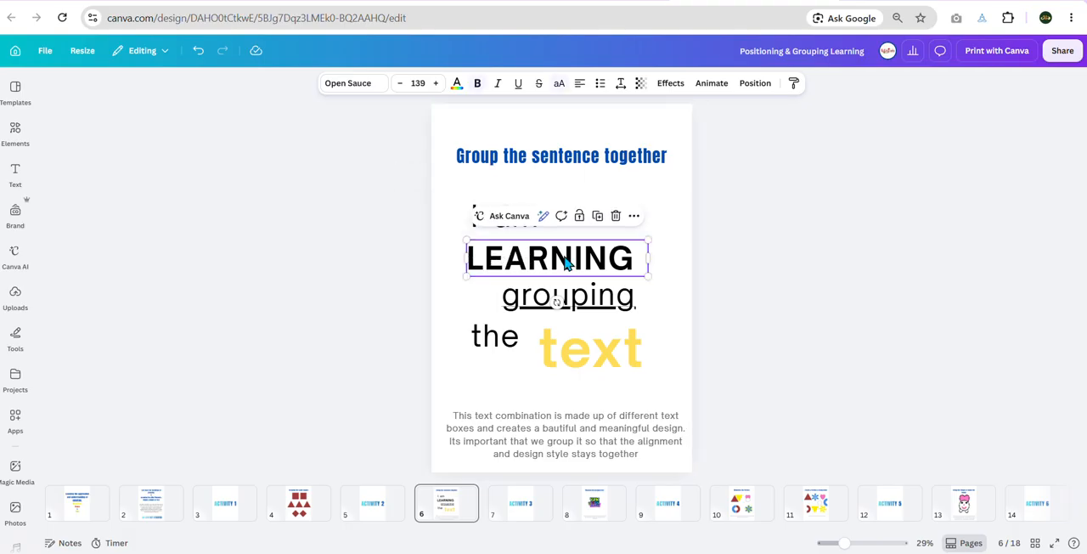
shift+click(612, 310)
click(611, 310)
Step: Select the layers "I", "am", "LEARNING", "grouping", "text" and "the" in the layer list and group them
click(754, 83)
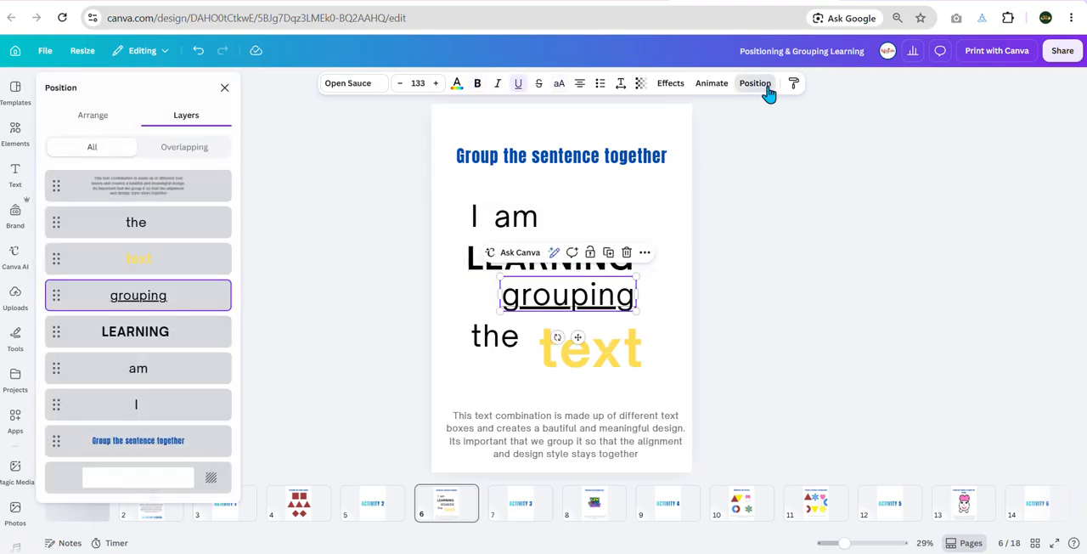
click(182, 406)
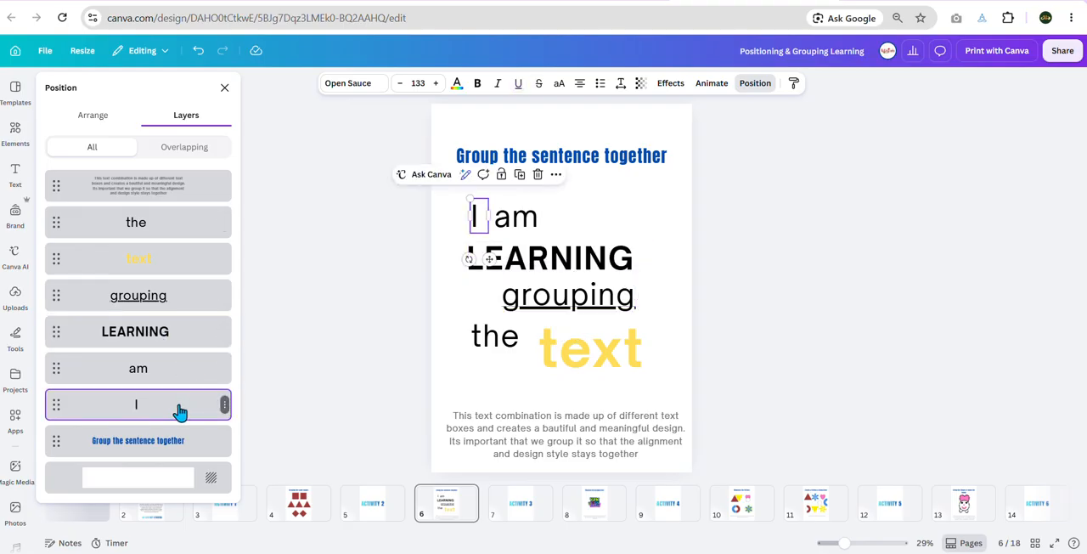
shift+click(170, 374)
shift+click(170, 338)
shift+click(191, 301)
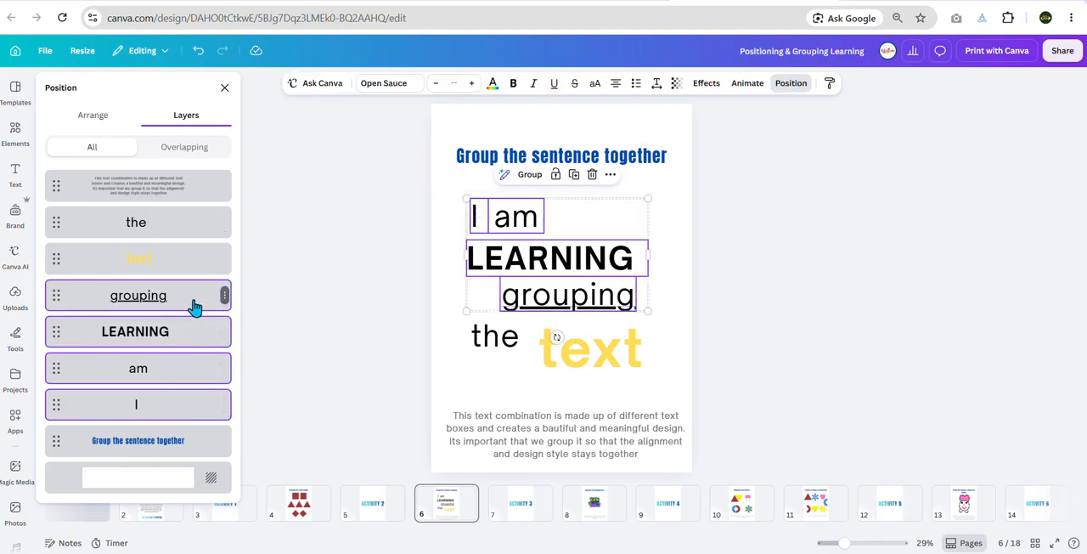
shift+click(186, 270)
shift+click(188, 234)
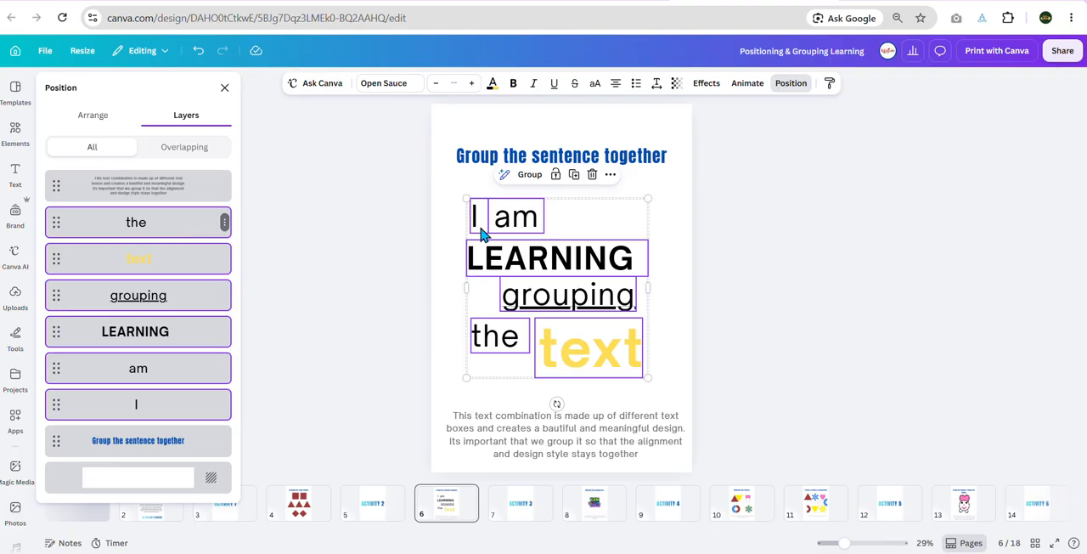
click(529, 174)
Step: Move the sentence group around the page and shrink it slightly between the heading and the description
drag(600, 307, 615, 262)
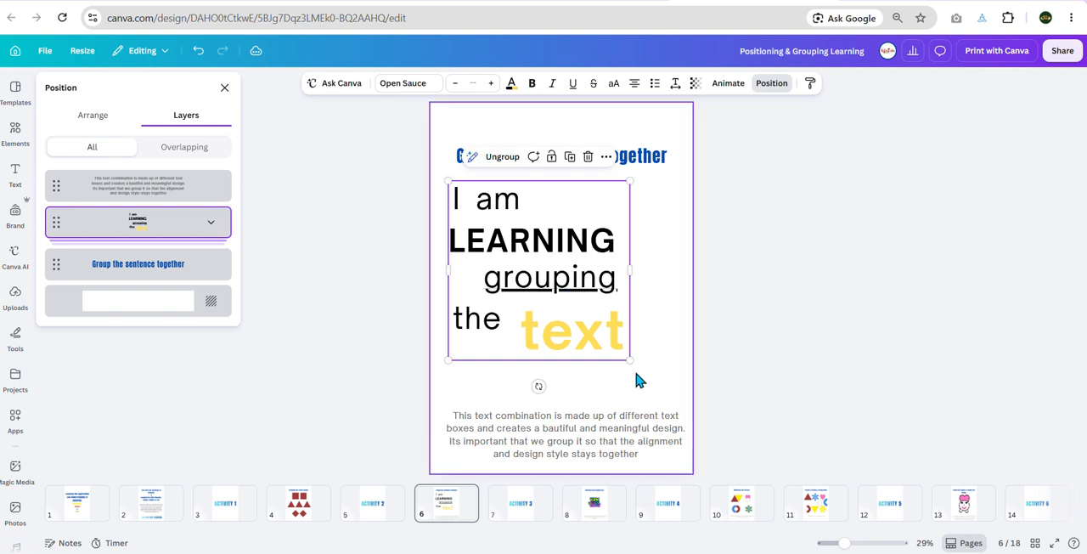
mouse_move(627, 359)
mouse_down()
mouse_move(671, 405)
mouse_move(596, 326)
mouse_move(623, 353)
mouse_up()
drag(548, 242, 573, 257)
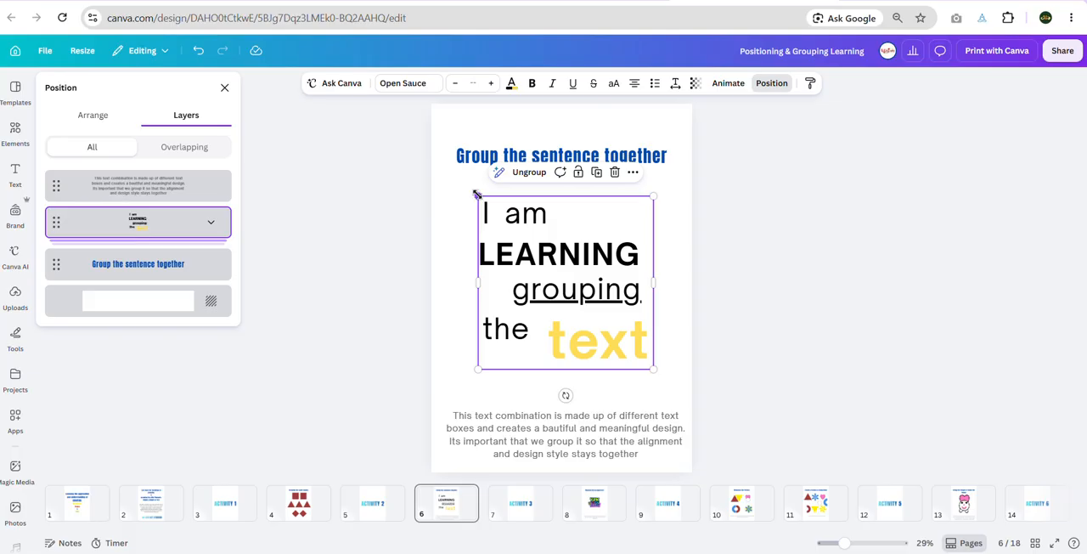
Step: Resize the sentence group several times, finally enlarging it to fill the space between the heading and the description
drag(475, 194, 440, 157)
drag(656, 371, 575, 335)
mouse_move(531, 235)
mouse_down()
mouse_move(572, 262)
mouse_move(547, 246)
mouse_up()
click(638, 351)
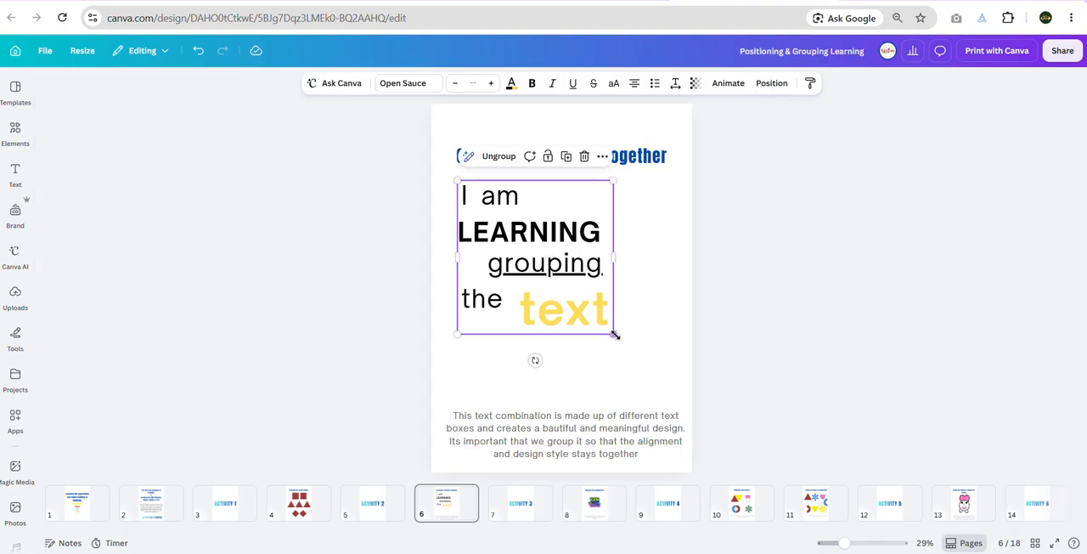
drag(615, 336, 667, 388)
Step: Select the word "am" inside the sentence group and reselect the group to compare single-word and whole-group selection
click(518, 206)
double_click(518, 204)
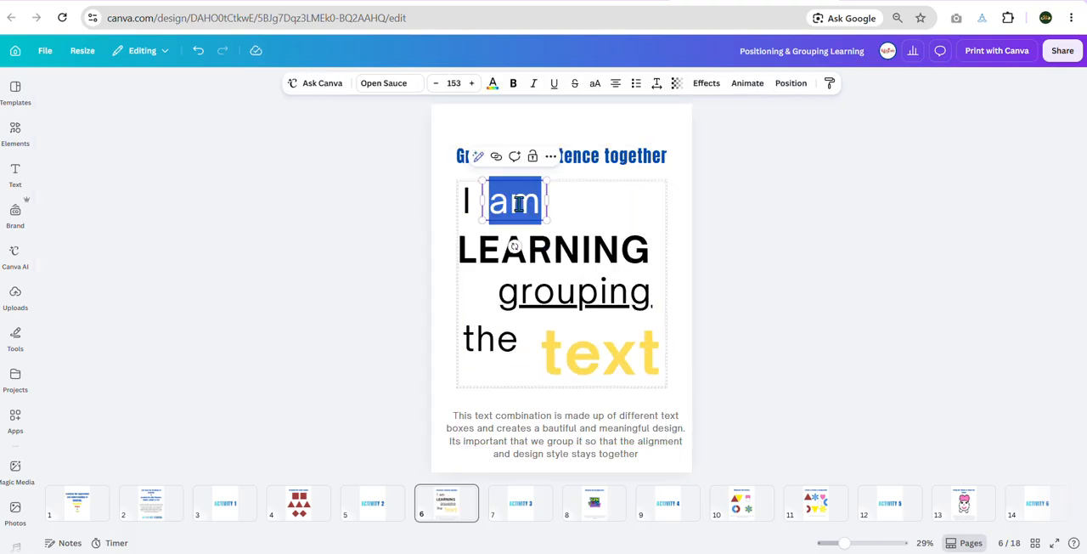
click(667, 214)
click(528, 212)
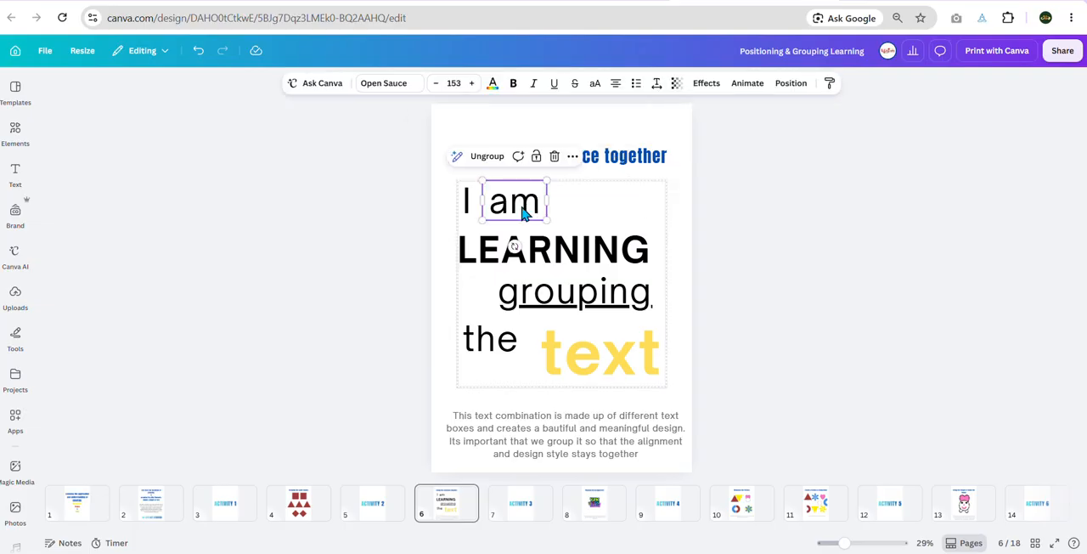
mouse_move(522, 212)
mouse_down()
mouse_move(536, 177)
mouse_move(524, 214)
mouse_up()
click(698, 212)
click(543, 250)
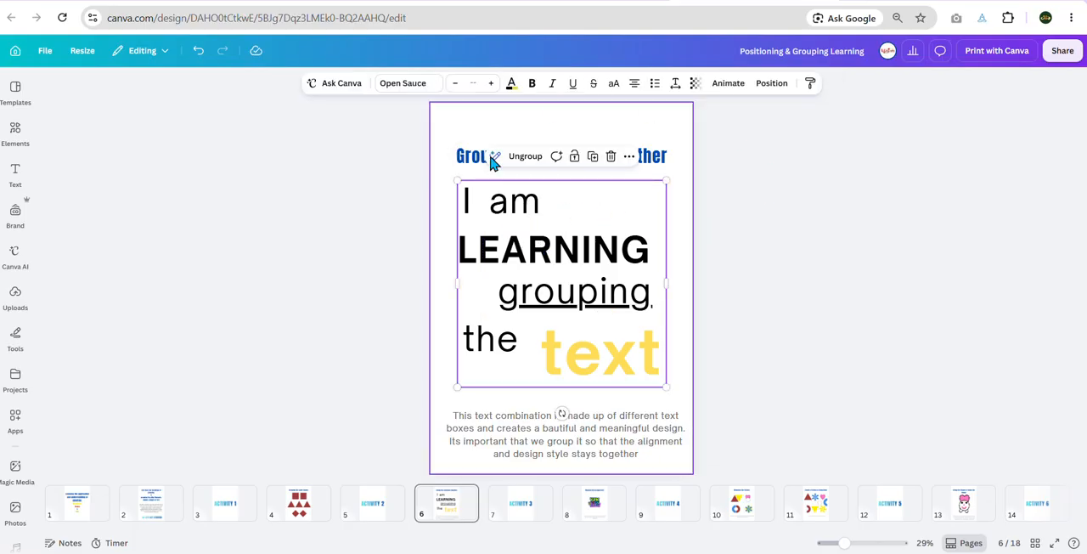
Step: Go to page 8, "Resizing the grouped text", and resize the Y2K DESIGN mood group to slightly larger than its original size
click(531, 513)
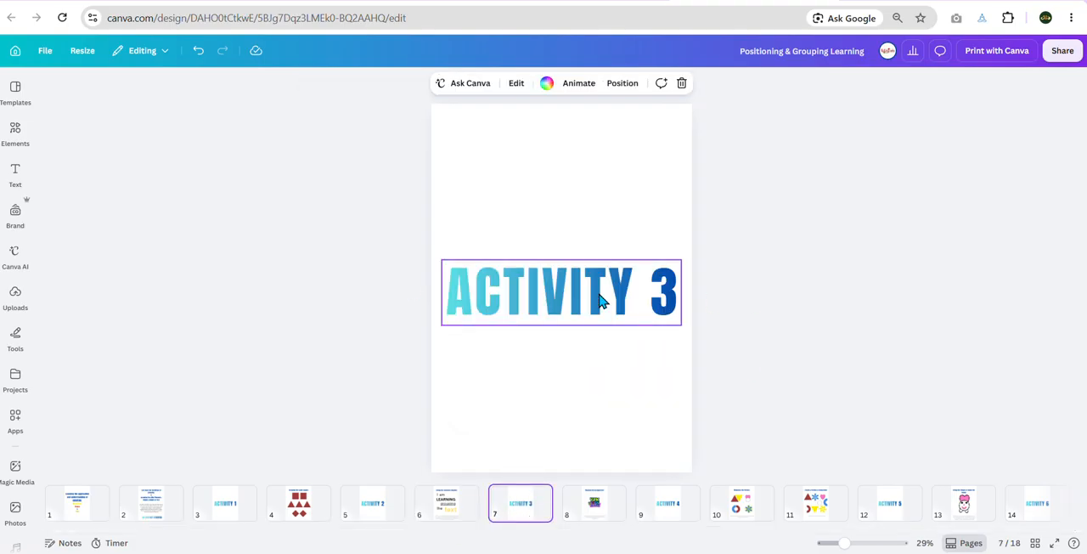
click(607, 518)
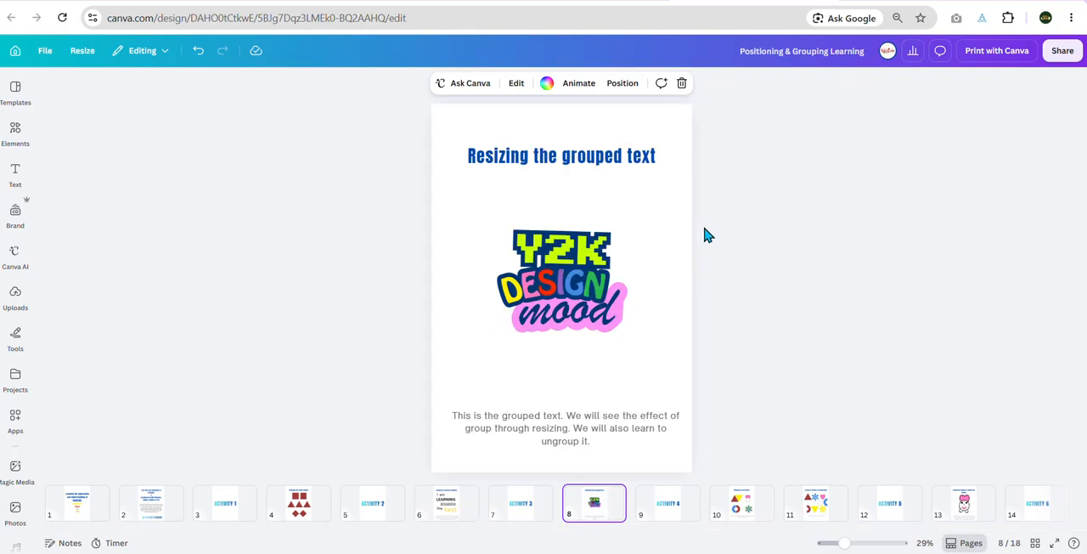
click(604, 292)
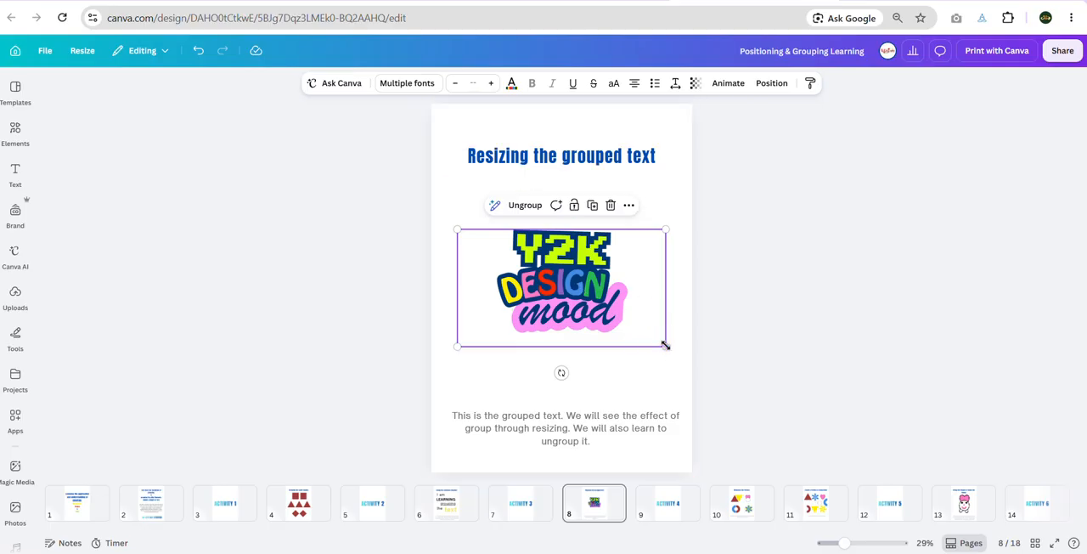
drag(697, 375, 716, 416)
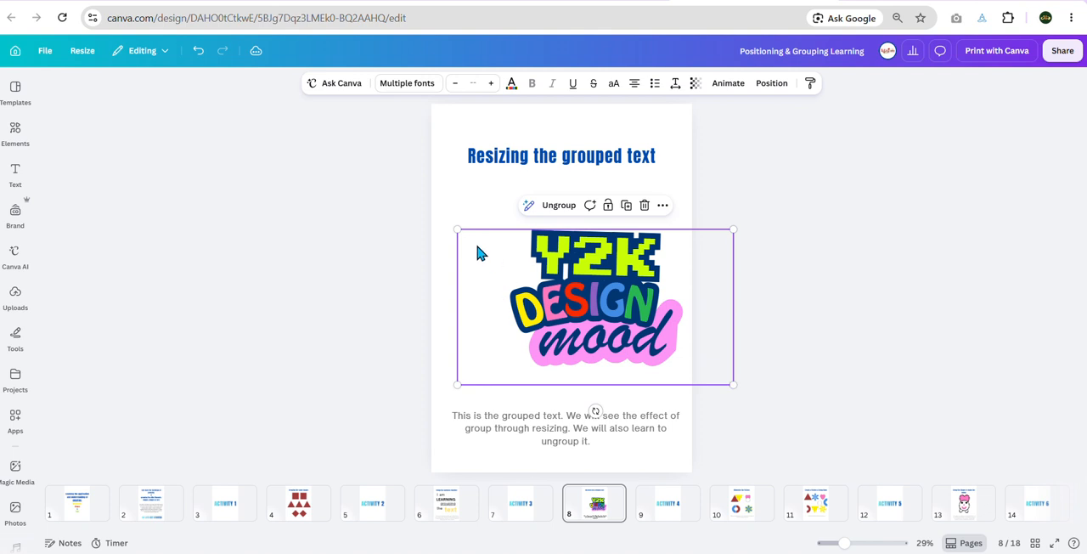
mouse_move(457, 228)
mouse_down()
mouse_move(379, 165)
mouse_move(467, 228)
mouse_up()
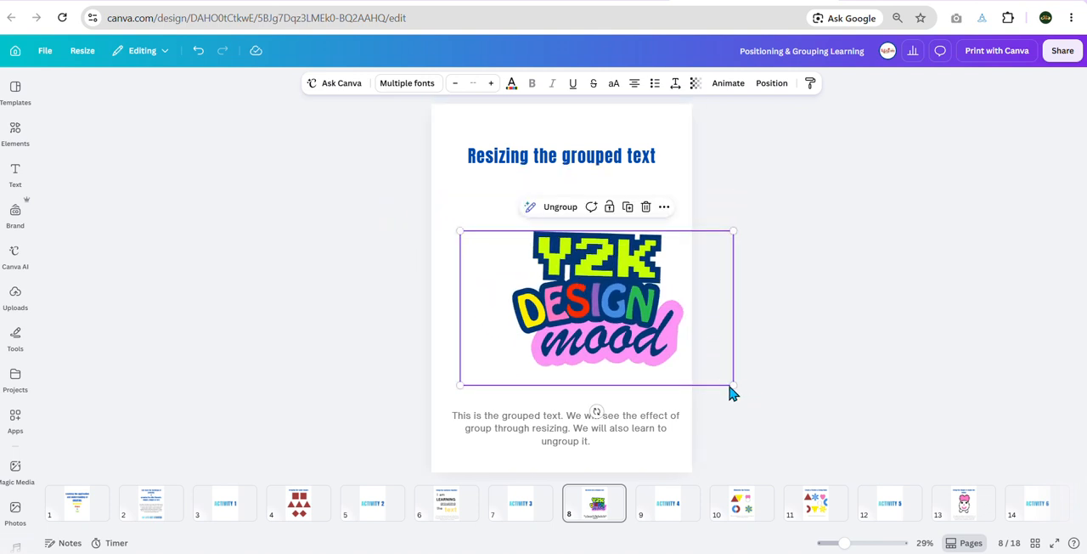
drag(730, 382, 680, 353)
Step: Enlarge only the "Y2K" text inside the group to font size 250
click(588, 259)
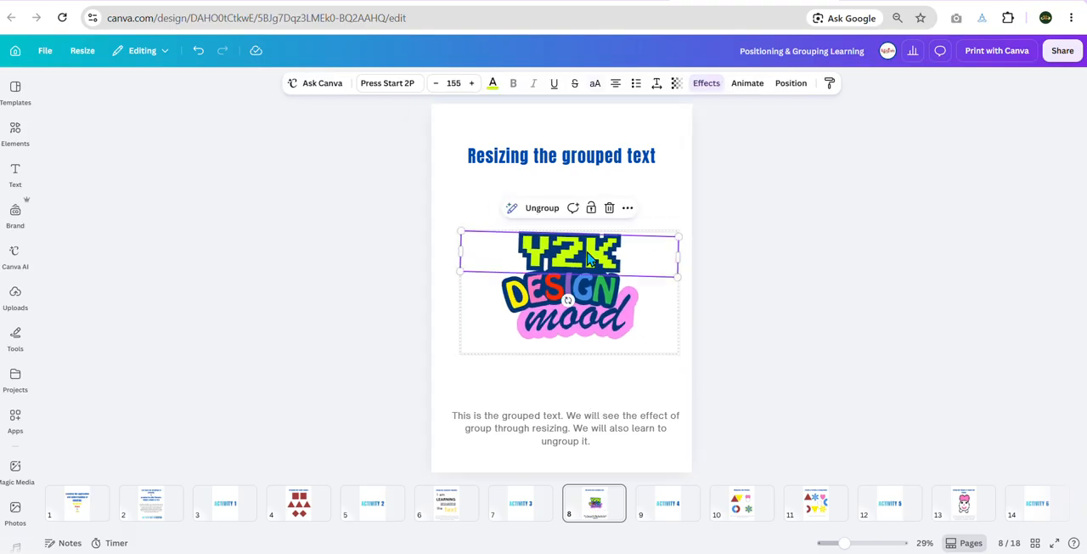
drag(459, 230, 376, 213)
drag(679, 221, 724, 175)
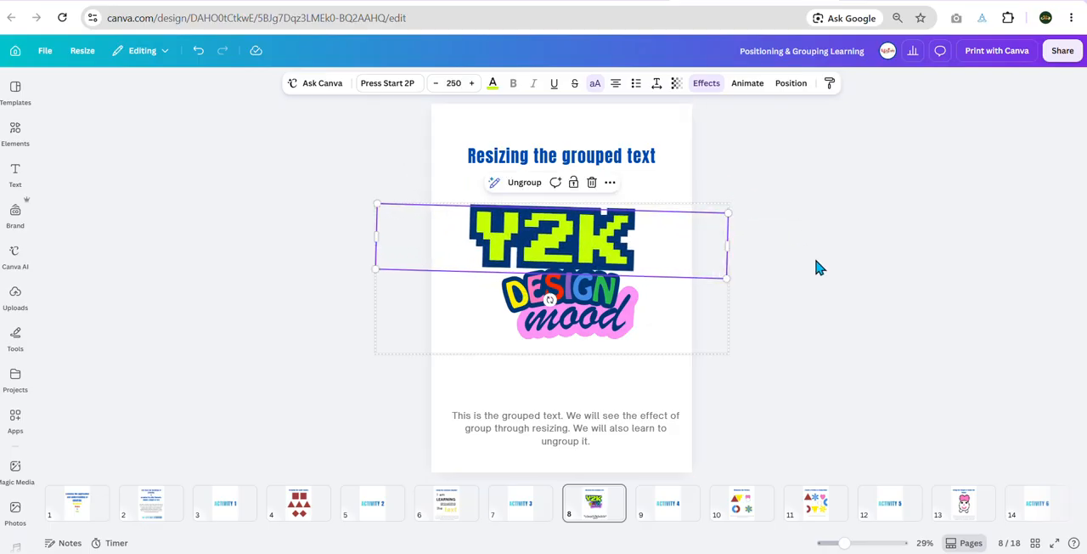
click(817, 302)
Step: Ungroup the Y2K DESIGN mood text into its separate words
click(550, 259)
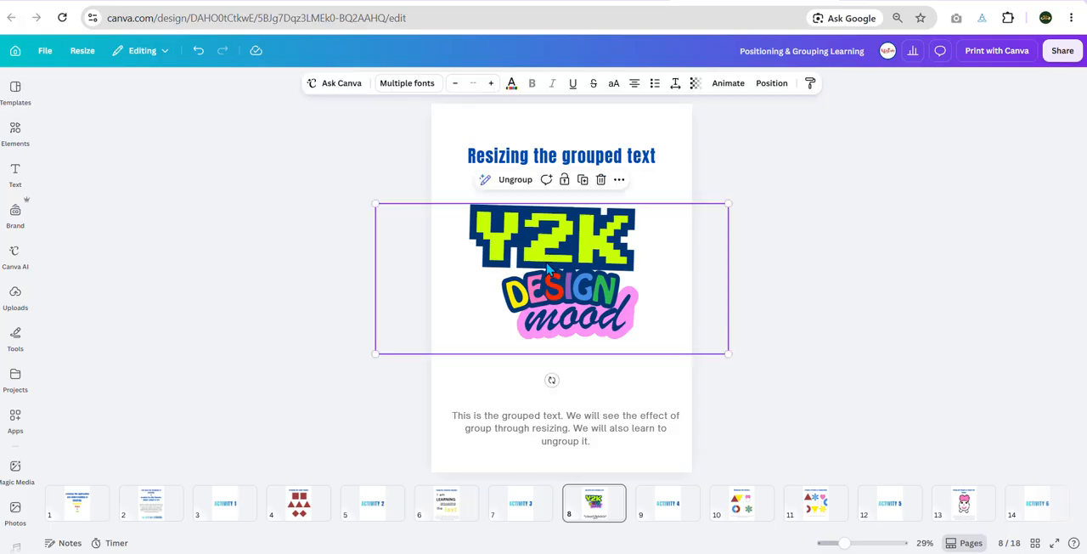
click(800, 357)
click(607, 266)
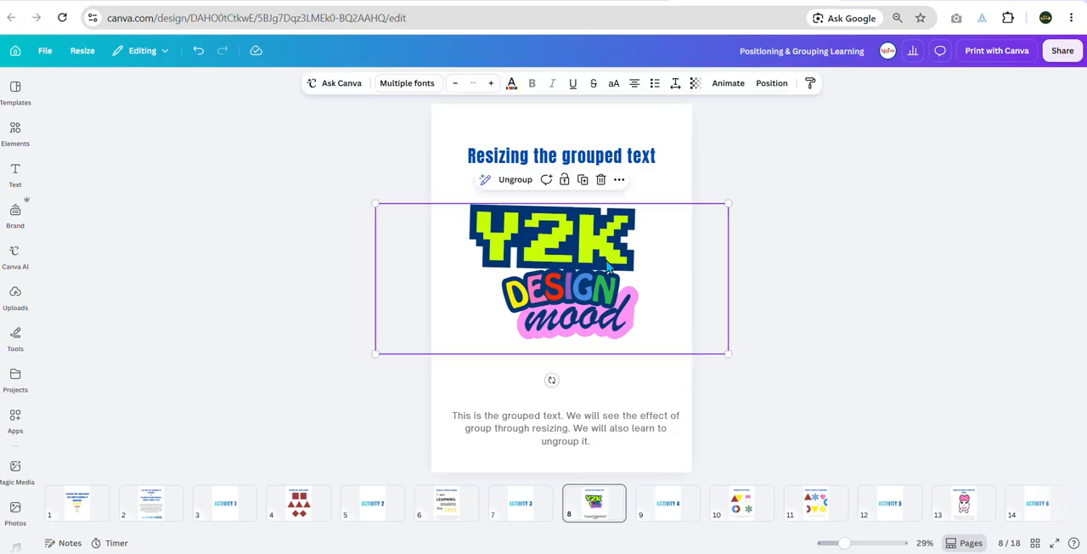
click(520, 183)
click(795, 262)
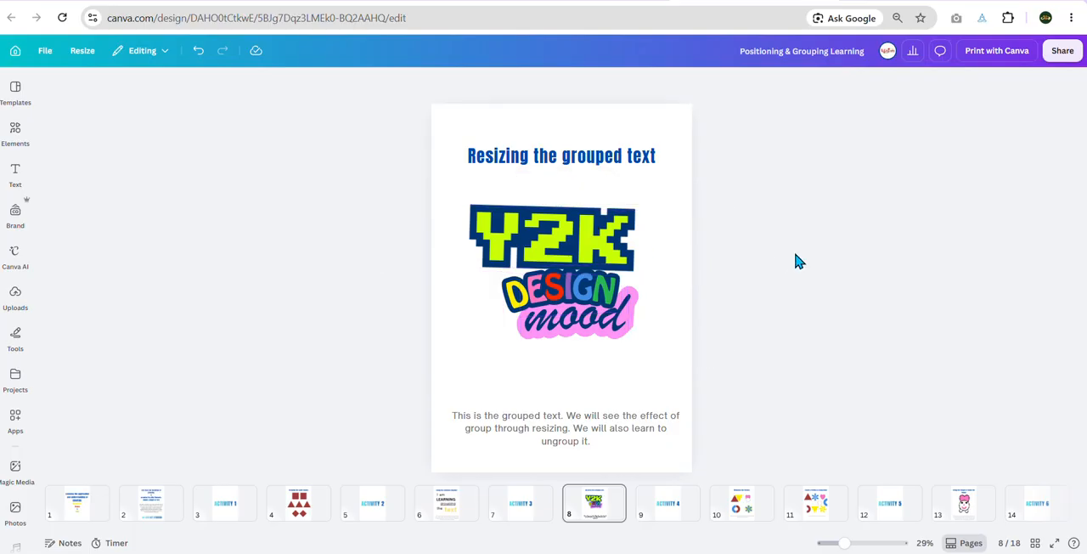
Step: Rearrange the ungrouped words so that "mood" sits directly under "Y2K" and "DESIGN" sits below "mood"
drag(585, 316, 572, 353)
click(752, 326)
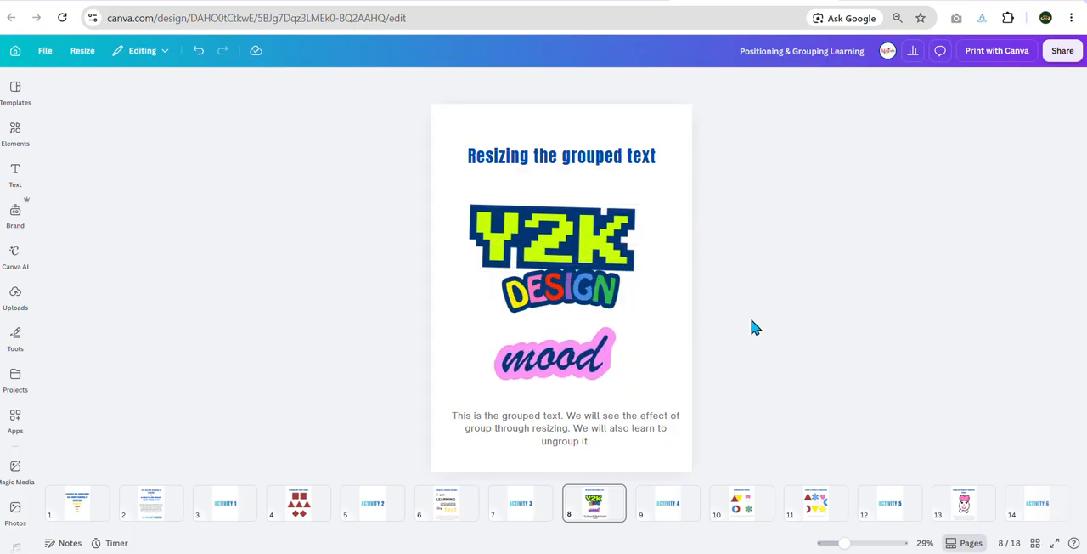
drag(545, 295, 478, 304)
click(542, 360)
mouse_move(551, 365)
mouse_down()
mouse_move(590, 314)
mouse_move(557, 286)
mouse_move(550, 345)
mouse_up()
click(736, 306)
drag(583, 302, 588, 317)
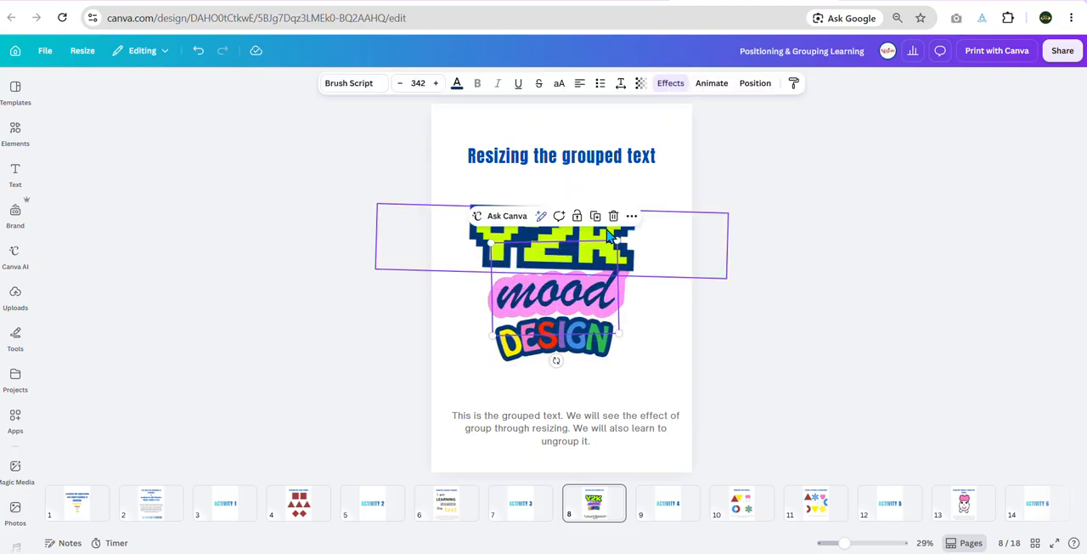
Step: Shrink the "Y2K" text to font size 192 and centre it above "mood"
click(648, 238)
drag(729, 206, 645, 226)
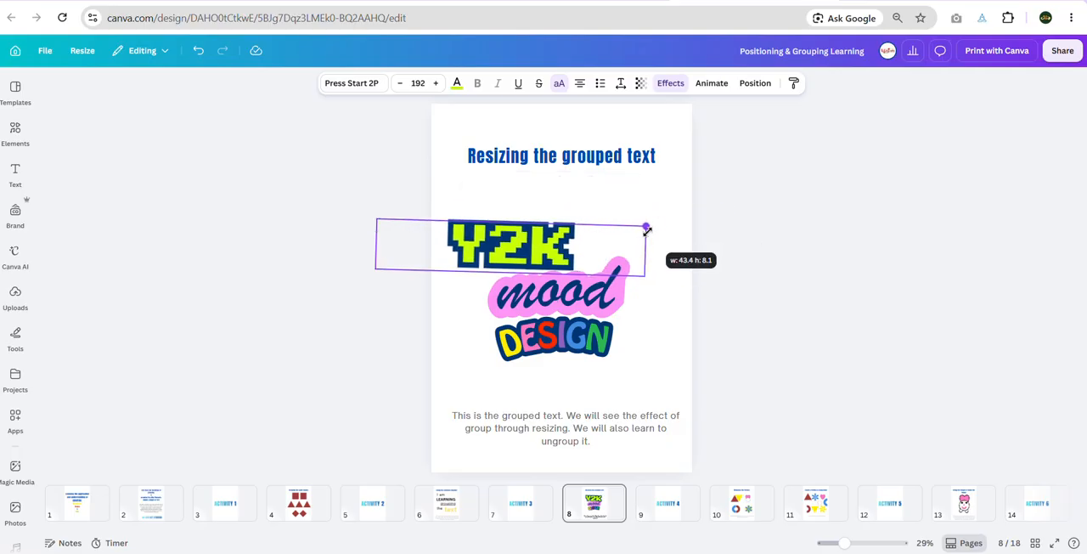
drag(490, 256, 541, 263)
click(833, 348)
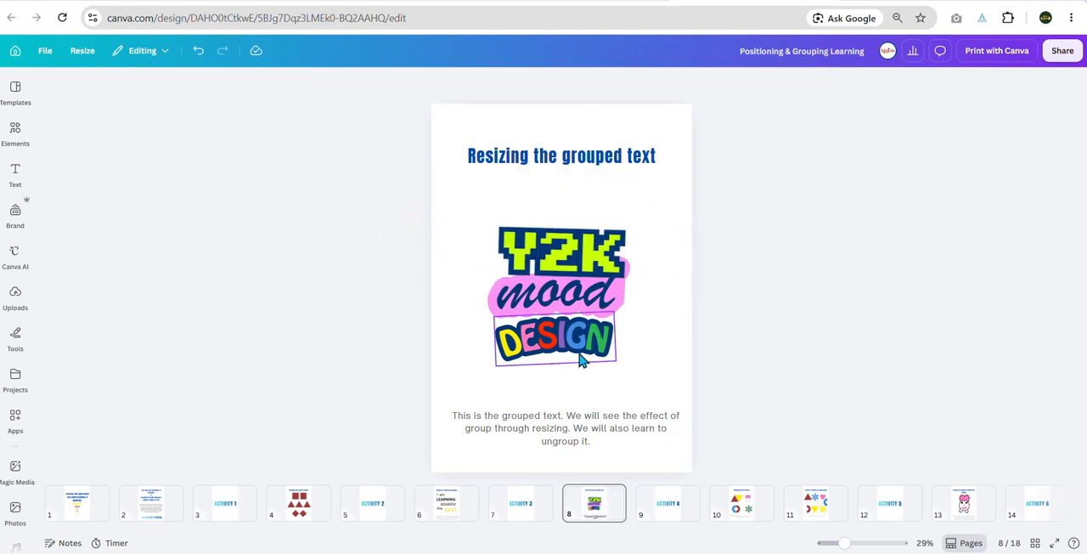
Step: Nudge "mood" and "DESIGN" up to close the gaps and group them with "Y2K"
click(571, 310)
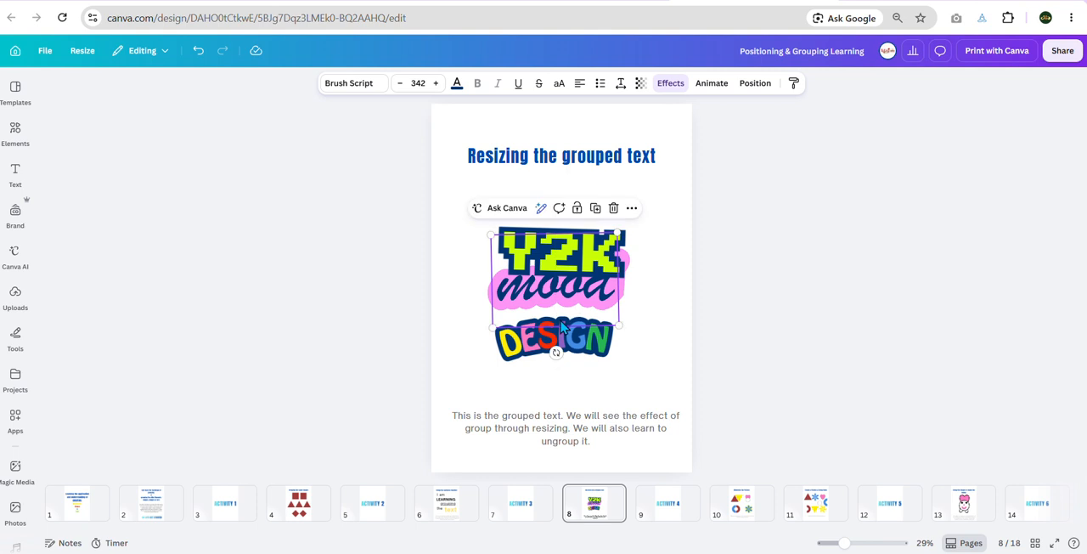
drag(524, 356, 527, 341)
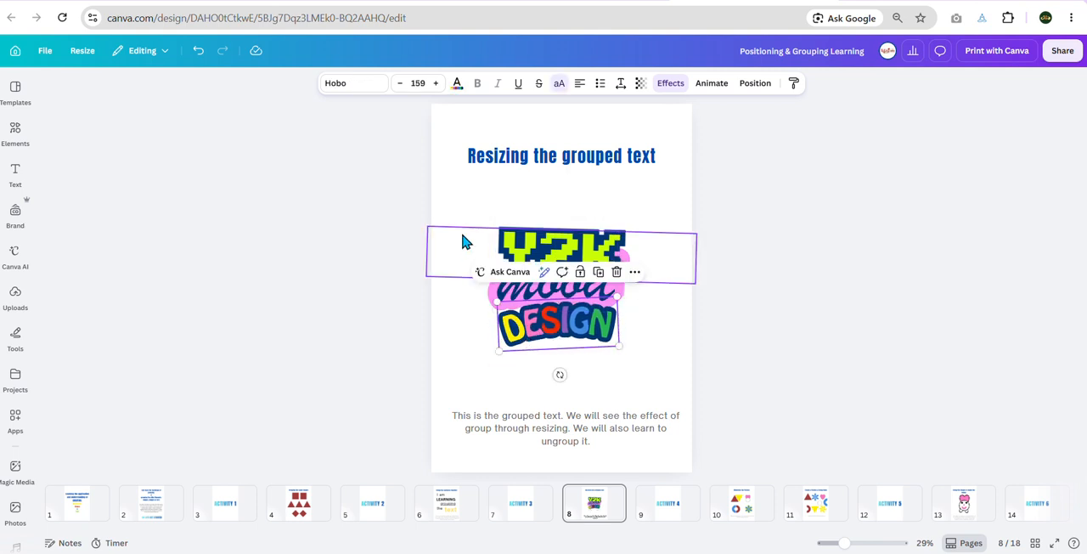
click(454, 200)
drag(456, 206, 648, 357)
click(523, 202)
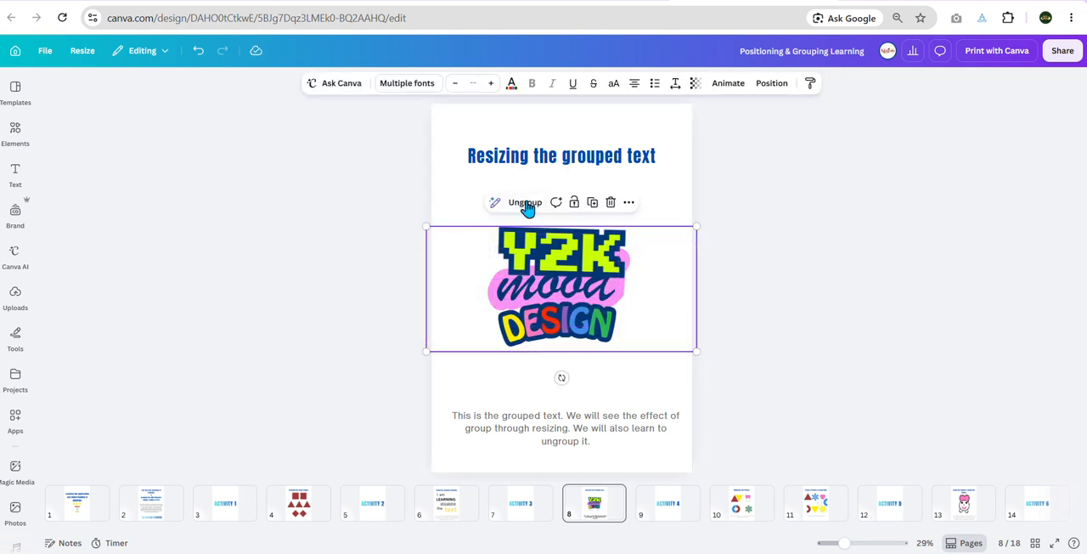
click(810, 327)
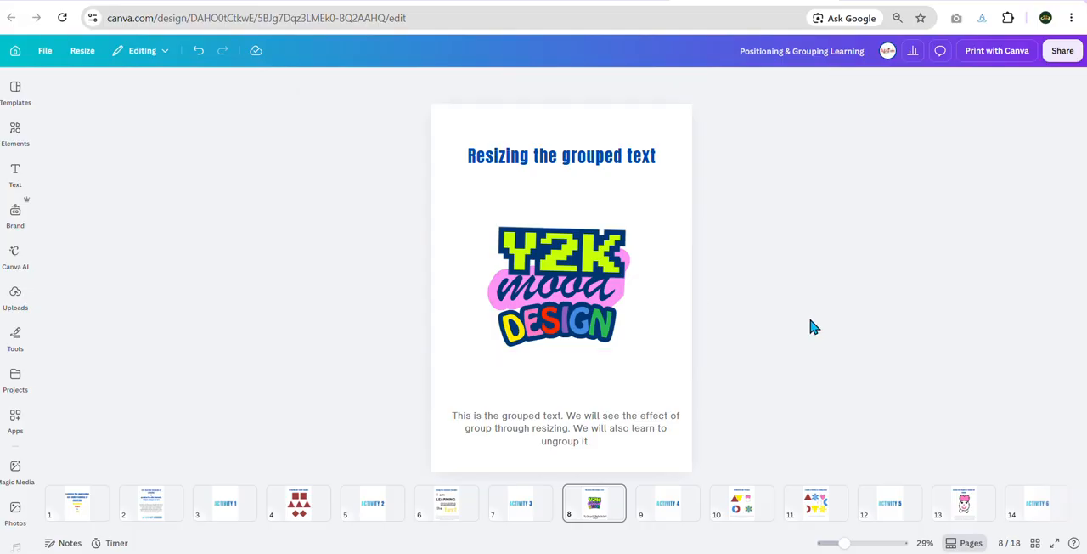
Step: Go to page 10, "Memorize the Pattern", and study how the shapes are arranged
click(678, 506)
click(737, 506)
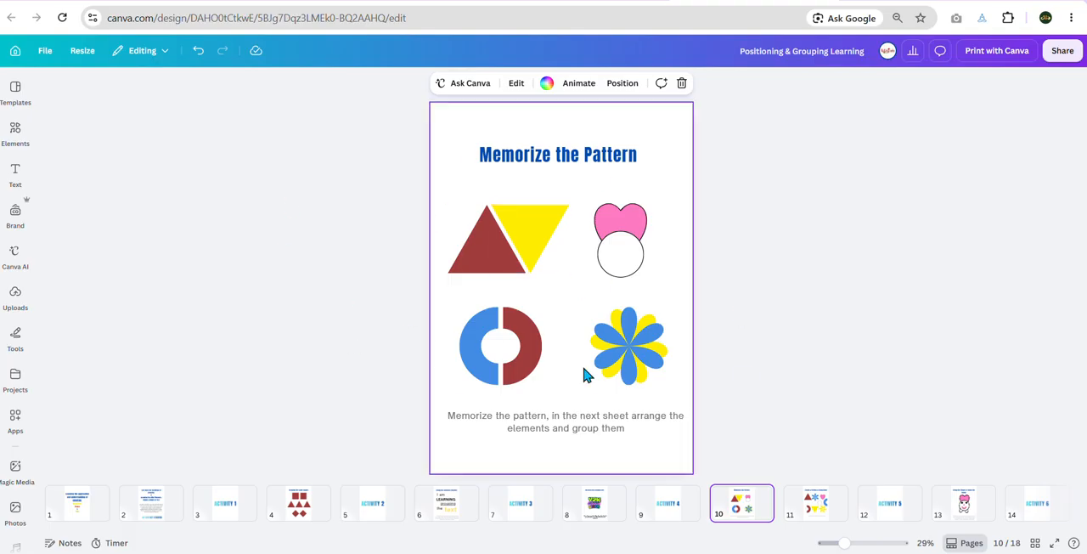
Step: On page 11, lay the blue flower over the yellow one and fit the yellow triangle against the brown triangle's slanted side
click(798, 509)
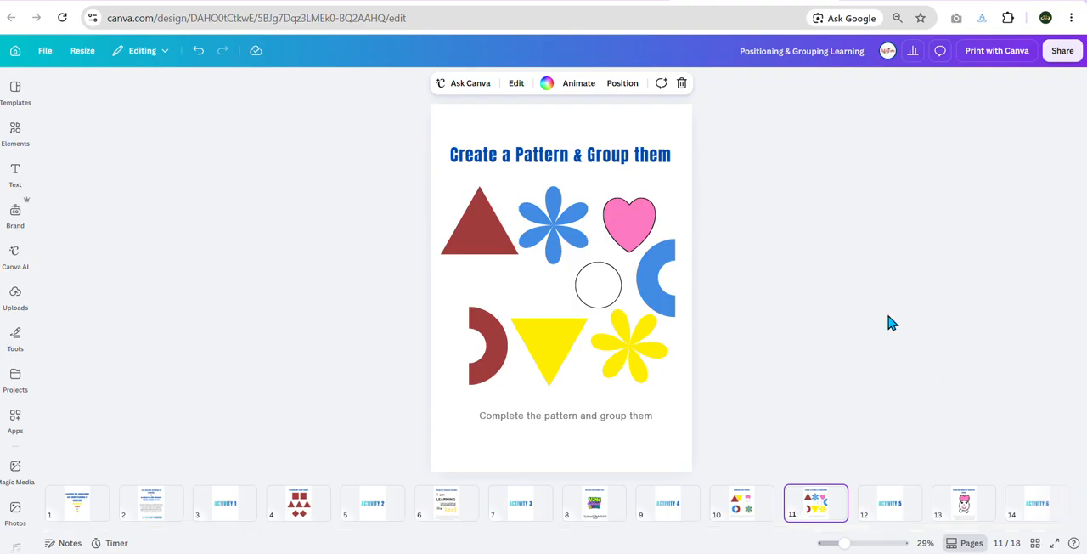
click(740, 507)
click(817, 512)
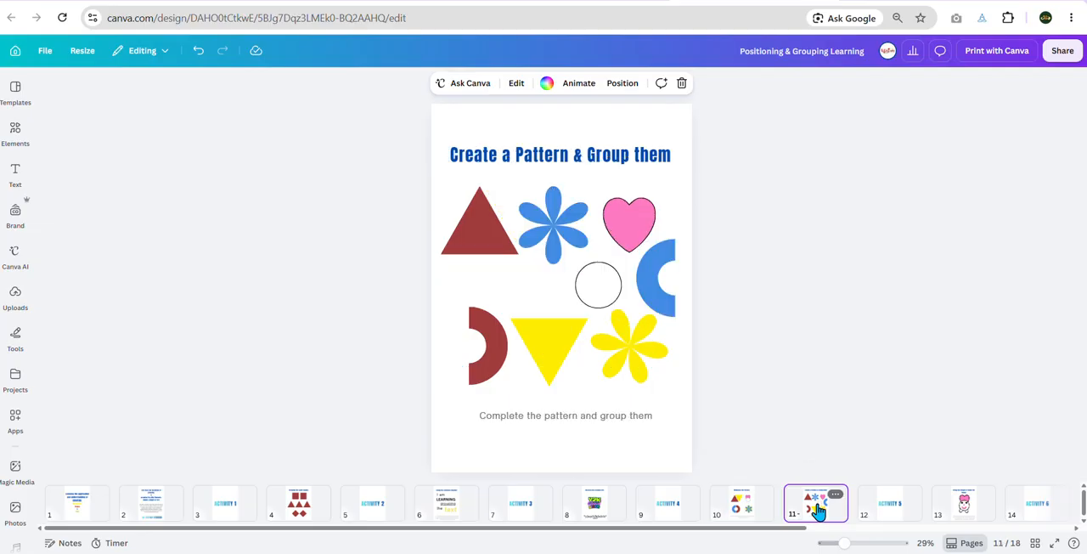
drag(561, 223, 634, 337)
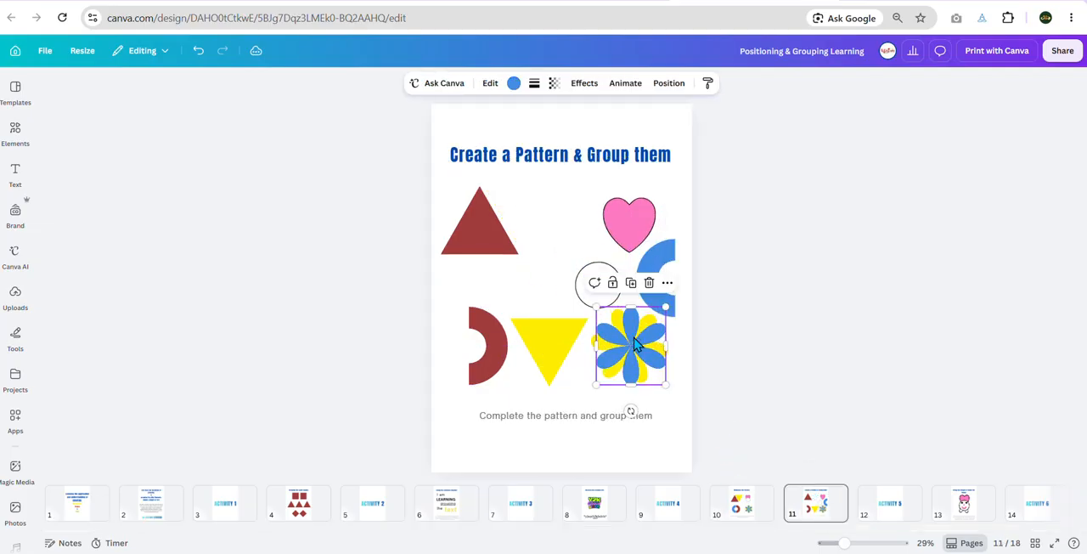
drag(541, 348, 510, 218)
Step: Bring the brown and blue half rings together into a split ring and place the white circle over the heart's lower tip
drag(493, 358, 526, 350)
drag(659, 298, 482, 355)
drag(609, 281, 635, 245)
click(736, 246)
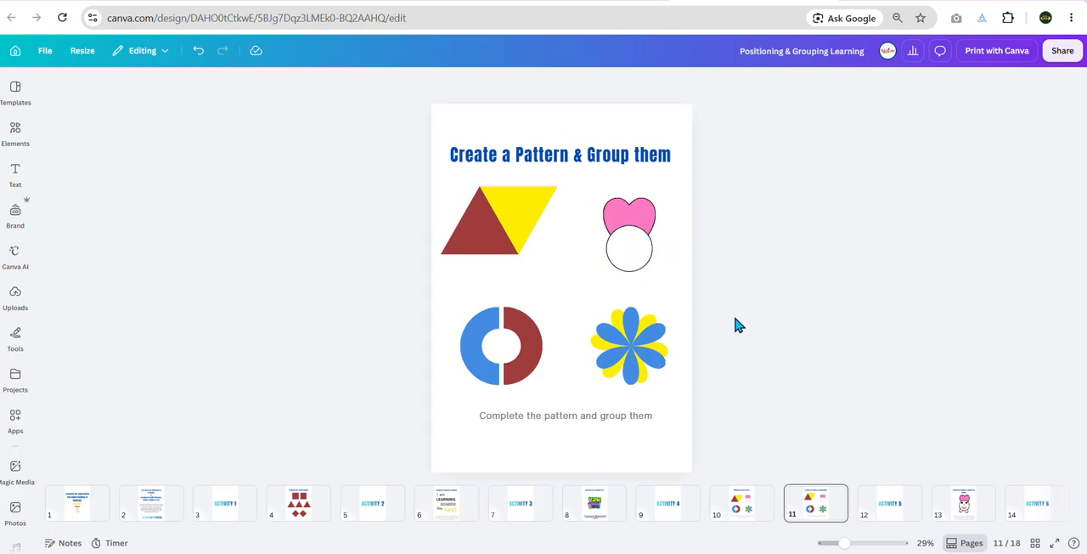
Step: Group the brown and yellow triangles
drag(418, 176, 576, 265)
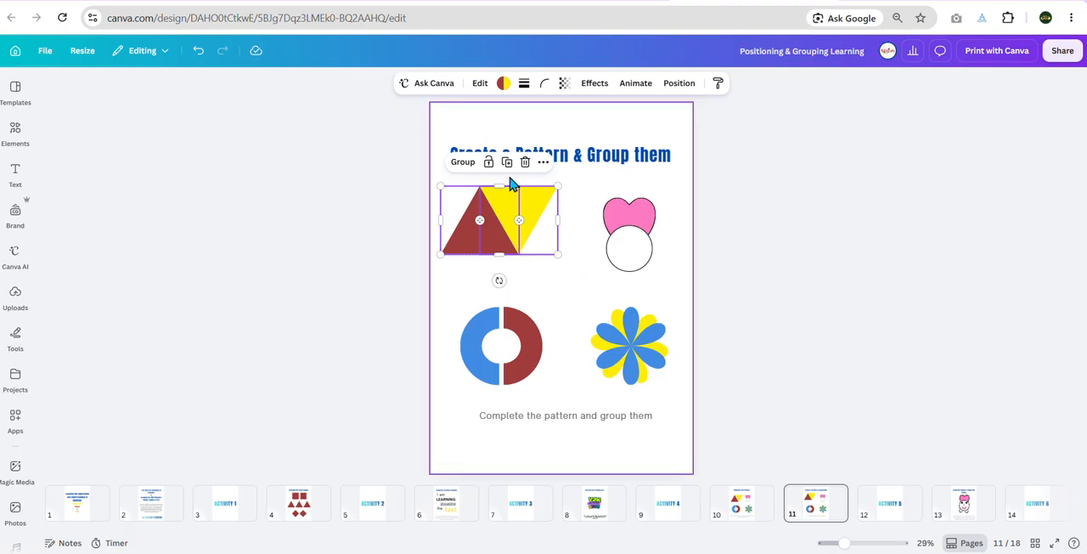
click(462, 163)
click(789, 225)
Step: Select the pink heart and the white circle through their layers and group them
click(650, 218)
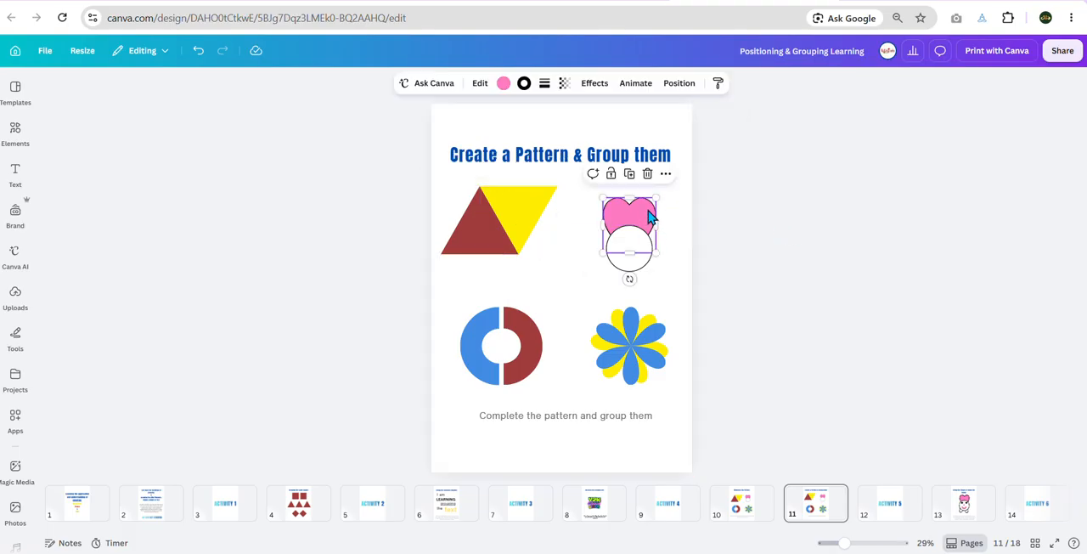
click(679, 83)
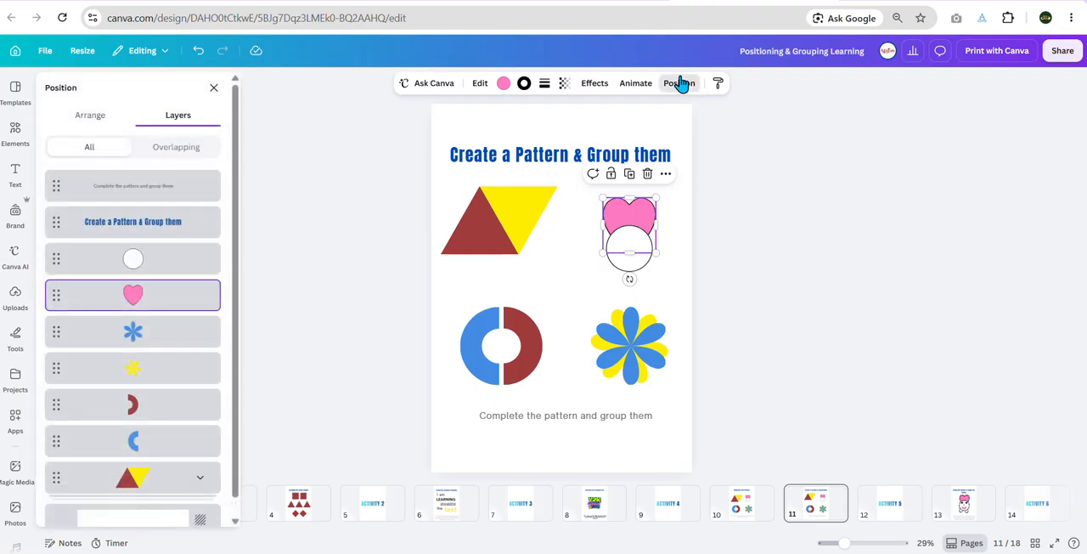
shift+click(176, 270)
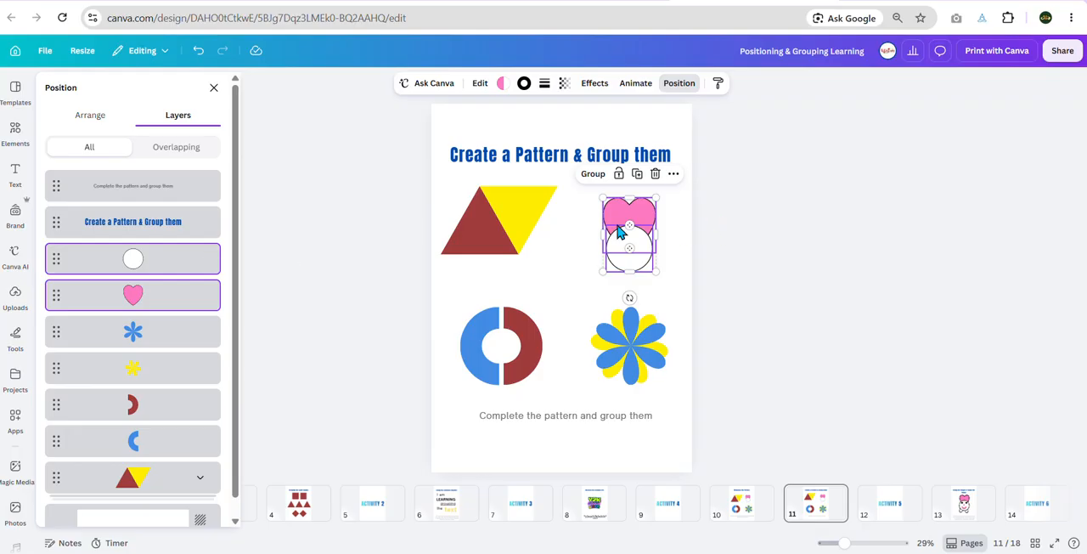
click(593, 174)
Step: Group the two half rings, and group the blue and yellow flowers as a separate pair
drag(443, 281, 539, 383)
click(468, 271)
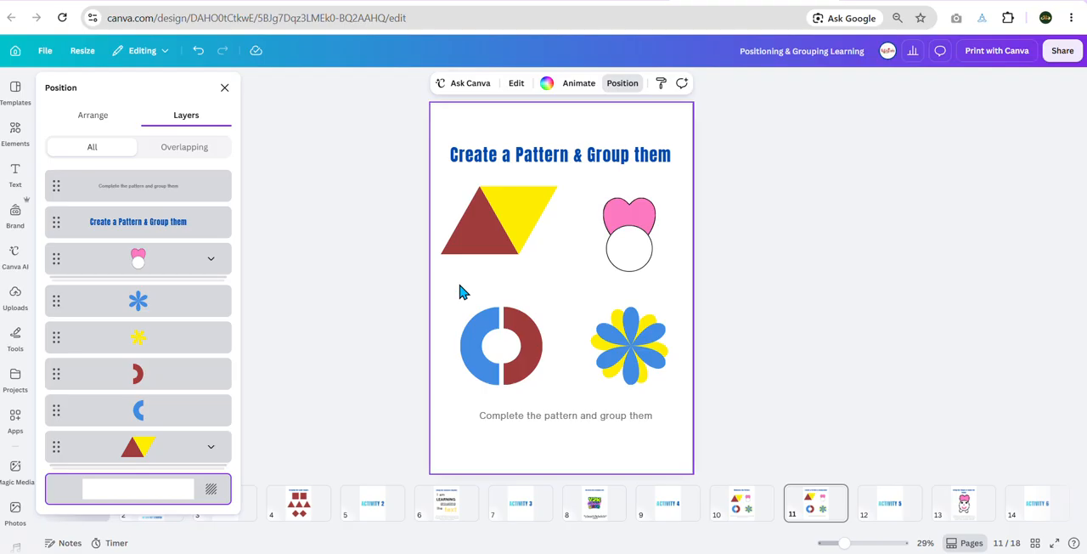
drag(463, 291, 552, 396)
click(463, 282)
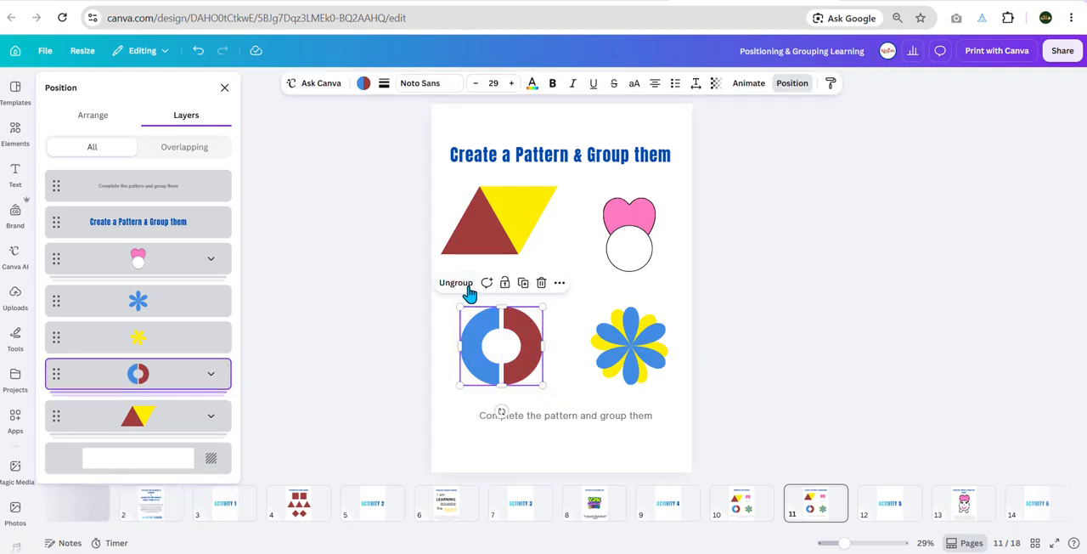
drag(594, 295, 672, 399)
click(598, 275)
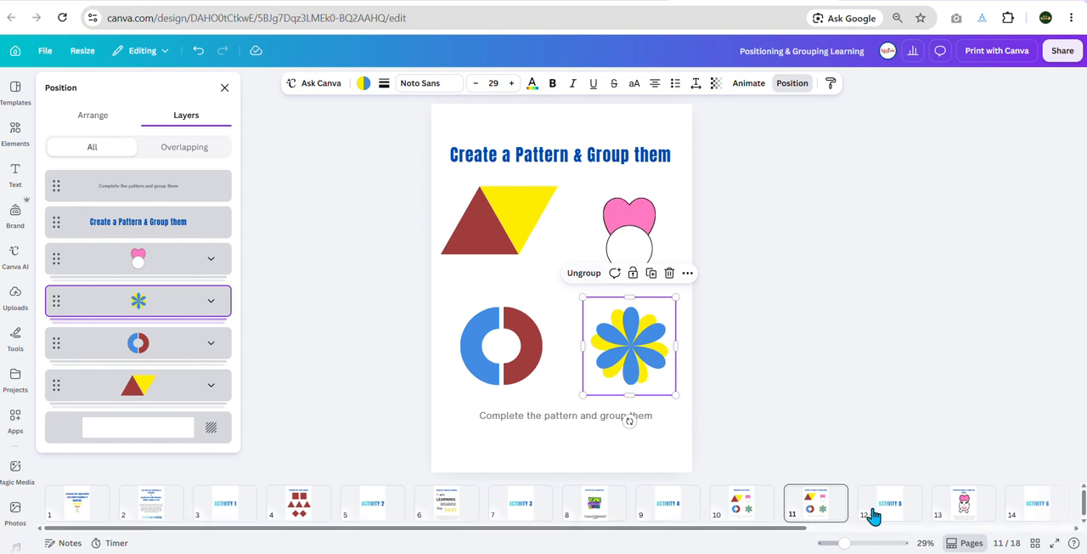
Step: Go past the Activity 5 page to page 13, "Group the Shapes to make the bunny"
drag(755, 528, 1042, 537)
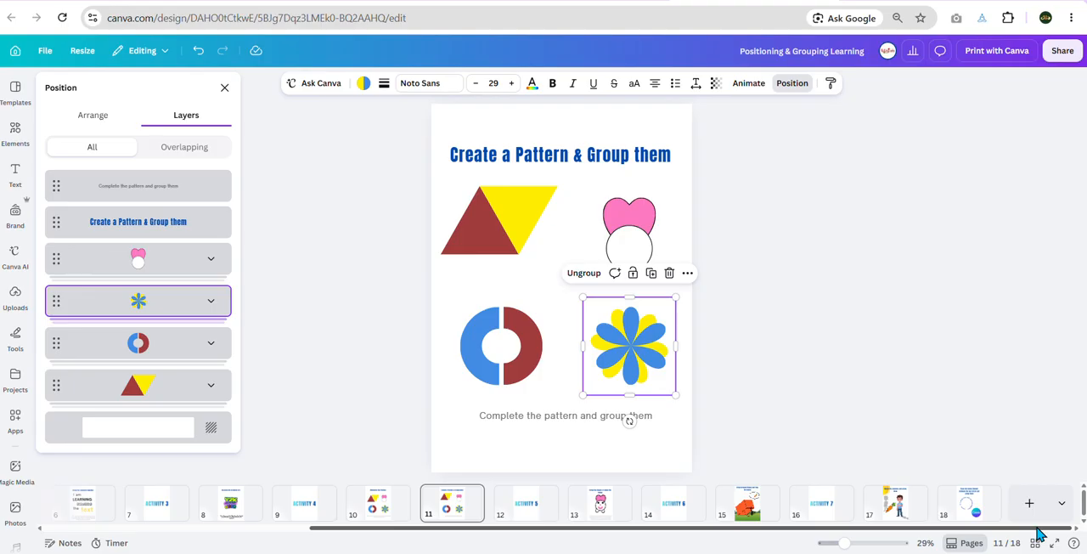
click(535, 510)
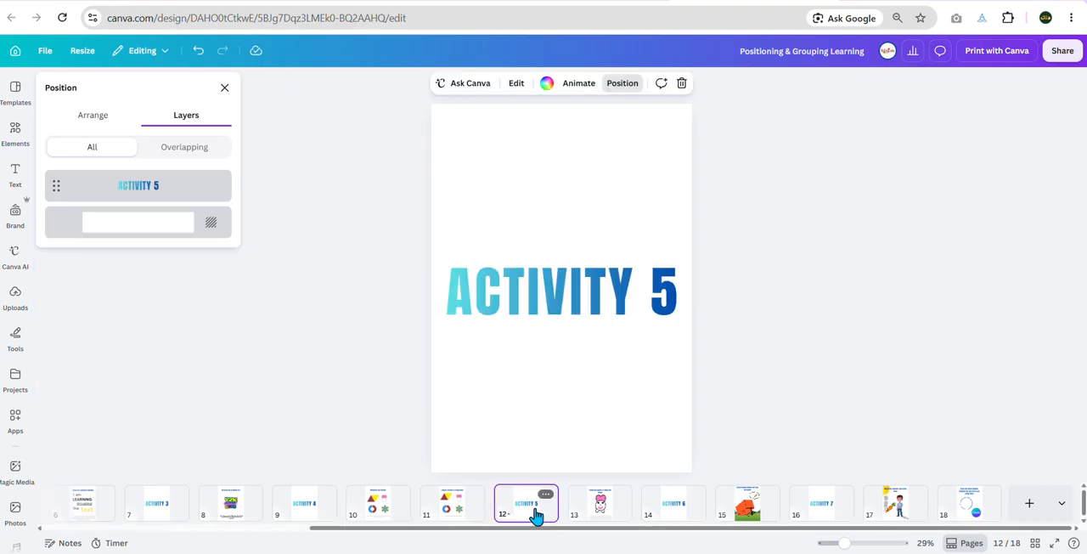
click(597, 509)
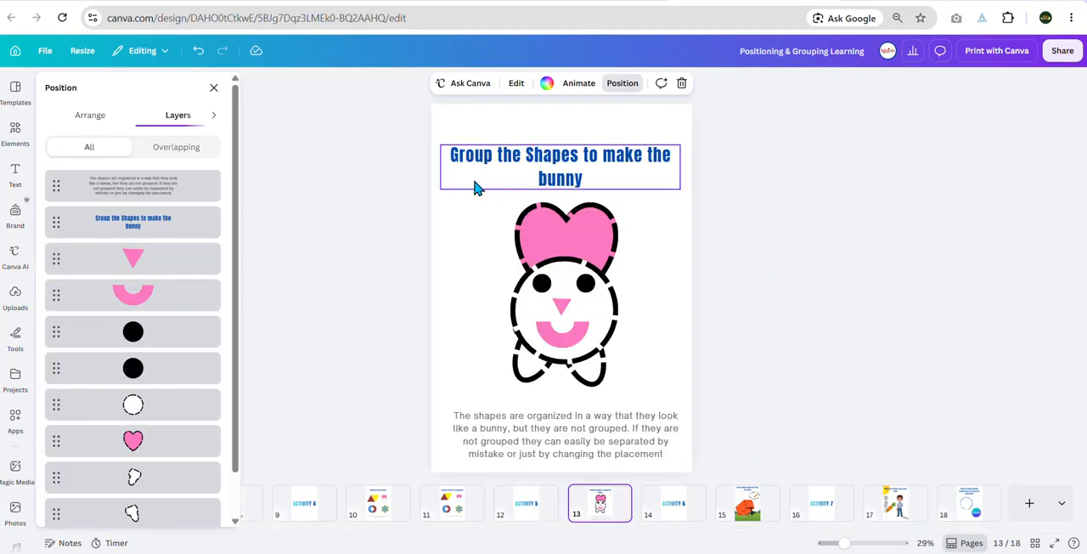
Step: Pull the ungrouped bunny's heart, head circle and eyes apart and undo the moves
drag(553, 236, 432, 170)
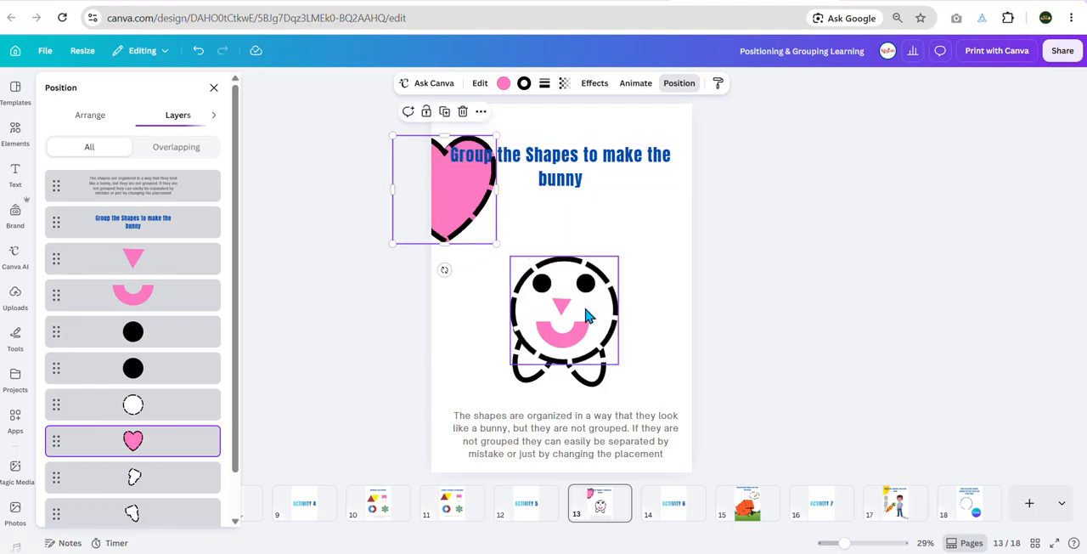
drag(585, 316, 651, 279)
drag(542, 282, 491, 259)
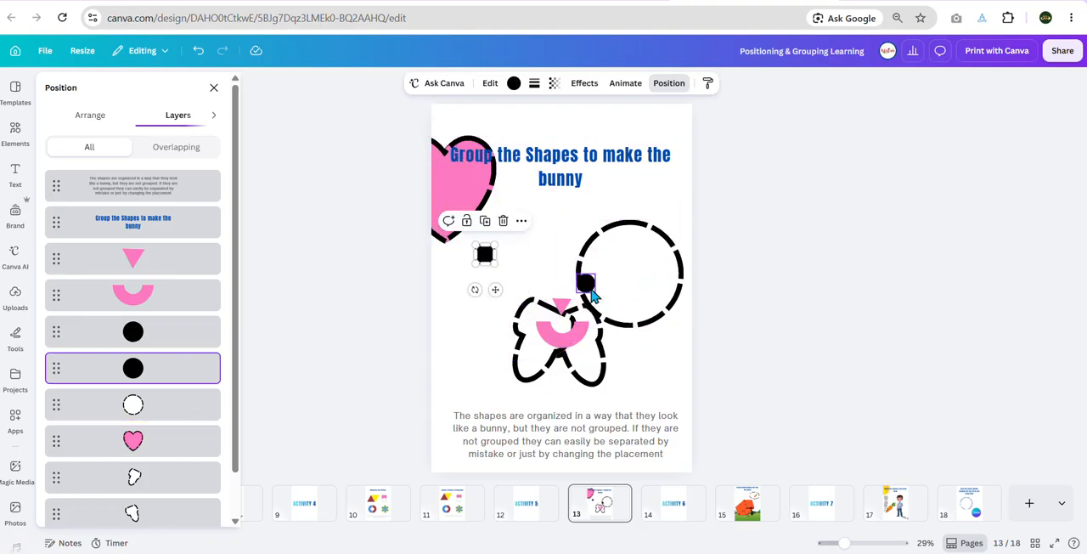
drag(592, 293, 624, 270)
key(ctrl+z)
key(ctrl+z)
key(ctrl+z)
key(ctrl+z)
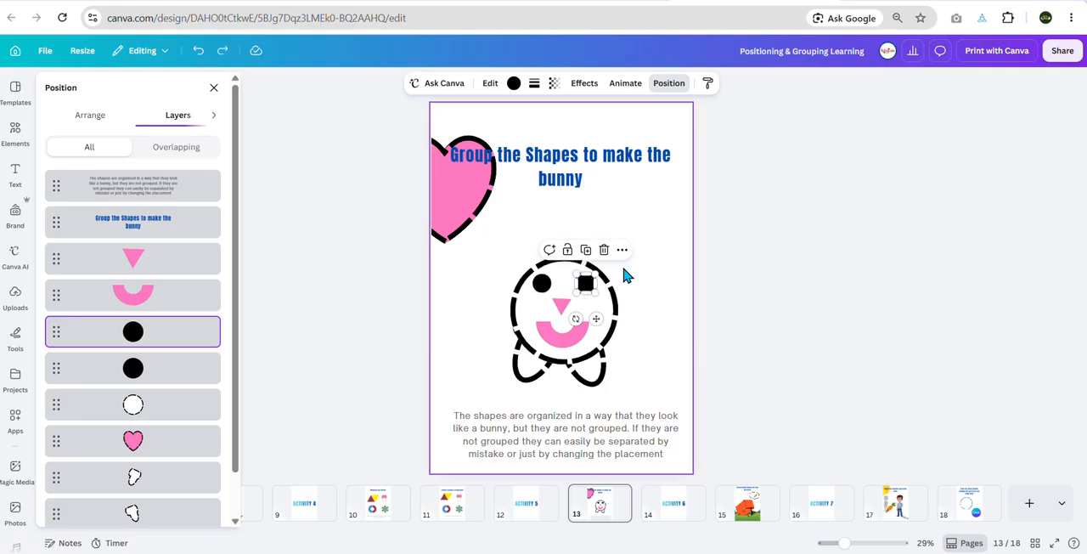
click(676, 205)
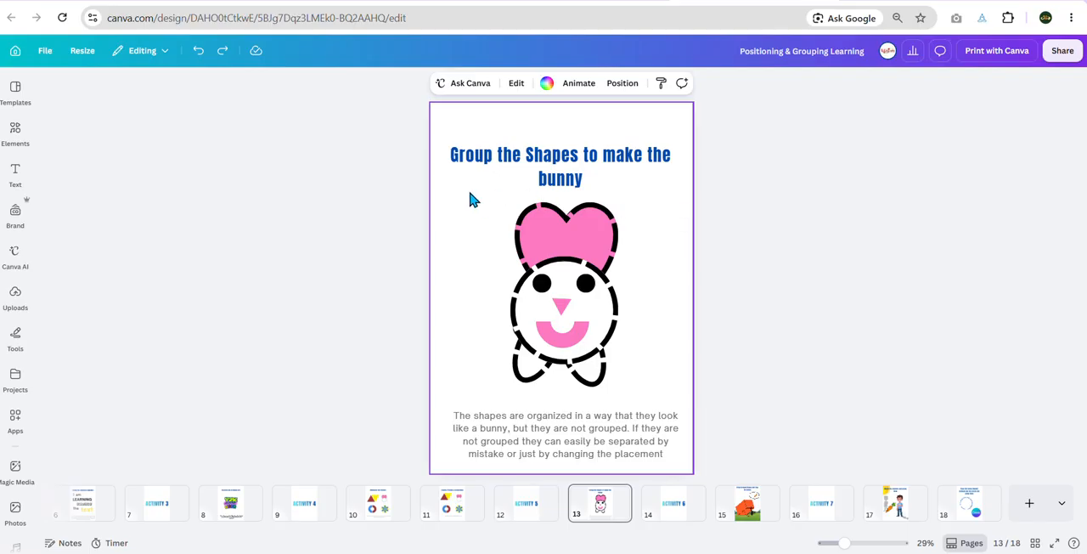
Step: Group the whole bunny by selecting all its shapes together on the page
drag(470, 192, 666, 406)
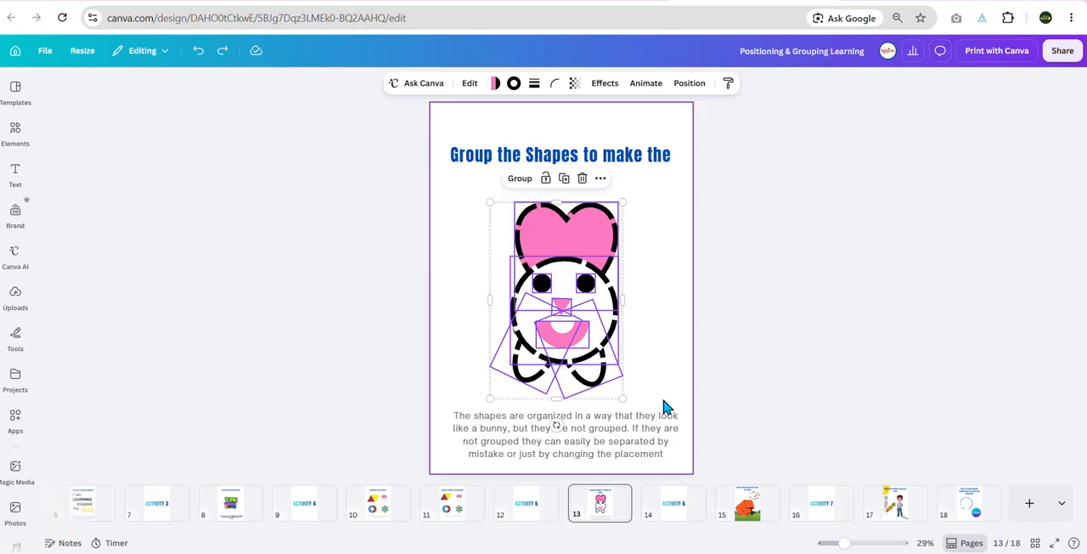
click(519, 179)
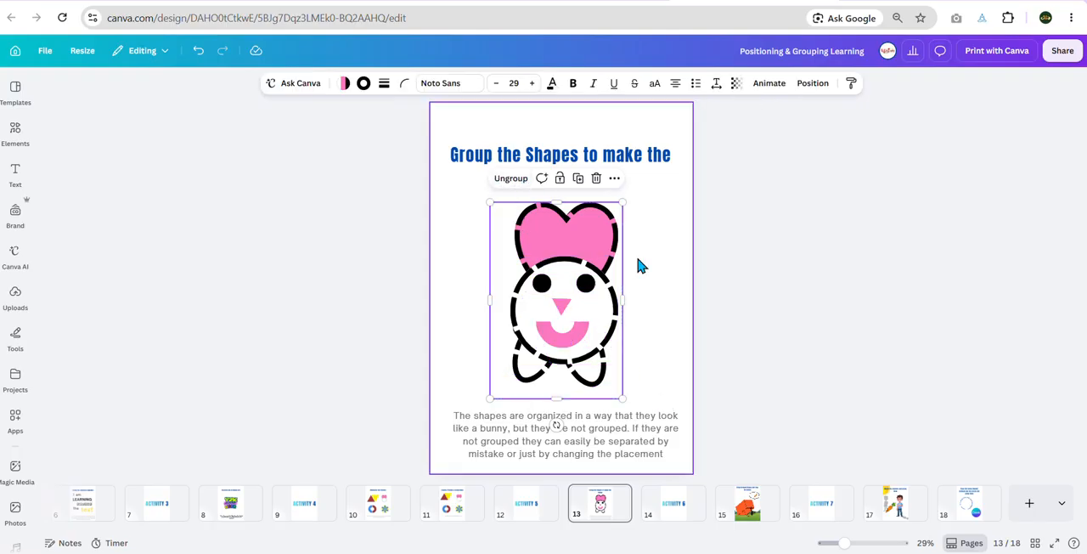
click(640, 266)
Step: Select every bunny shape through its layers, including both feet, group them and shift the grouped bunny slightly to the right
click(574, 235)
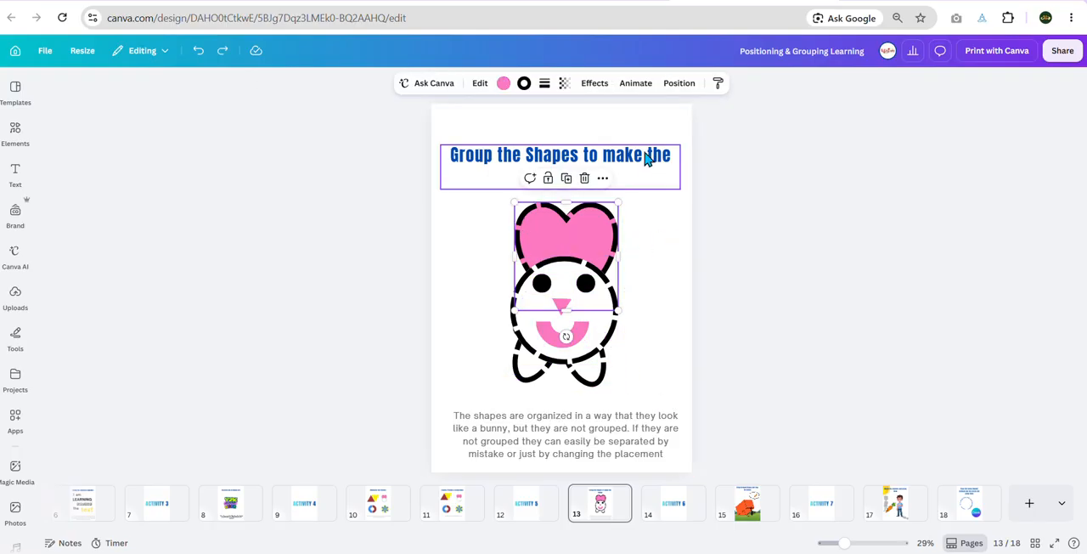
click(680, 85)
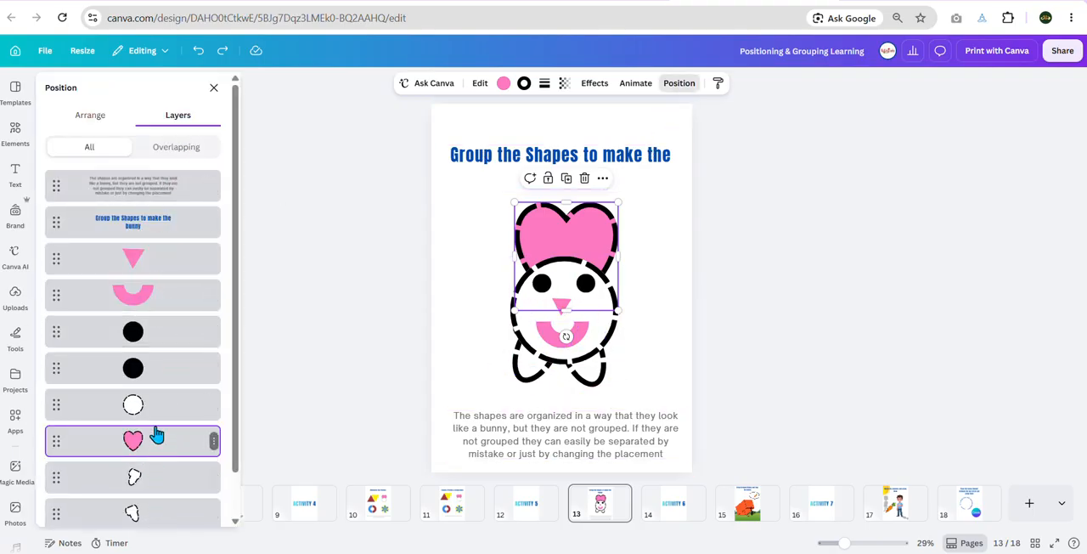
click(159, 260)
shift+click(158, 288)
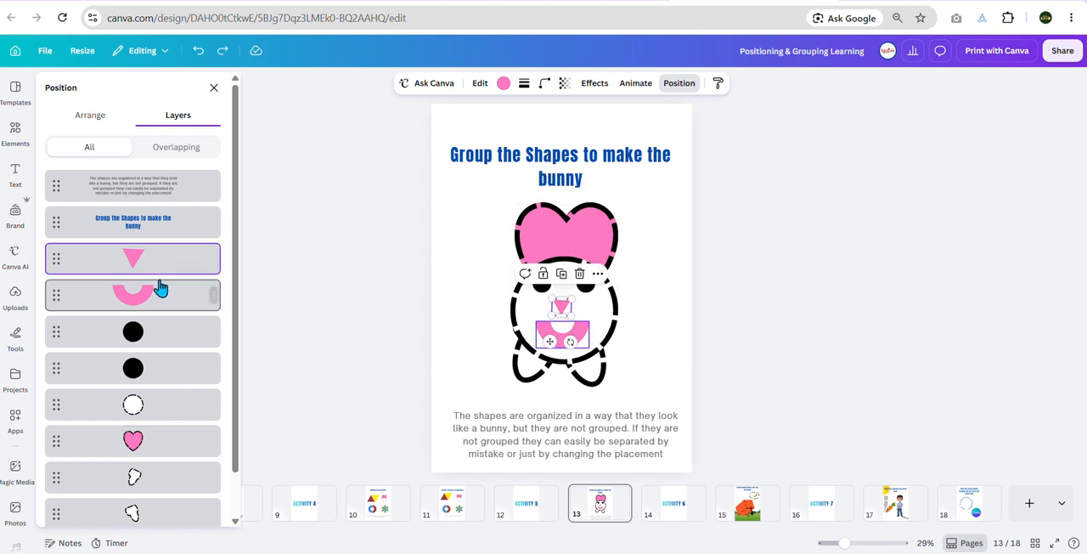
shift+click(155, 333)
shift+click(160, 372)
shift+click(152, 453)
shift+click(147, 476)
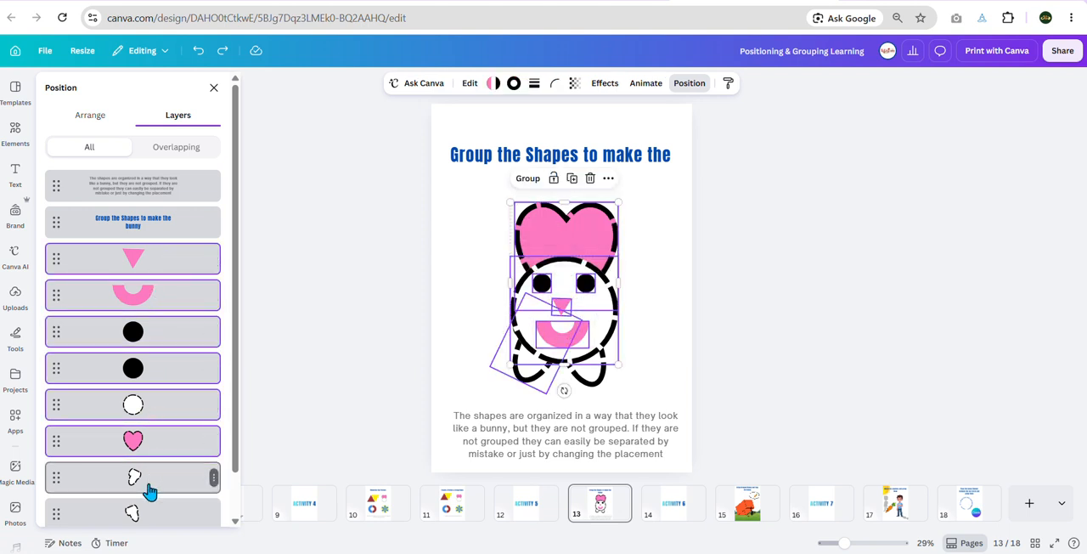
shift+click(143, 512)
scroll(151, 471, down, 1)
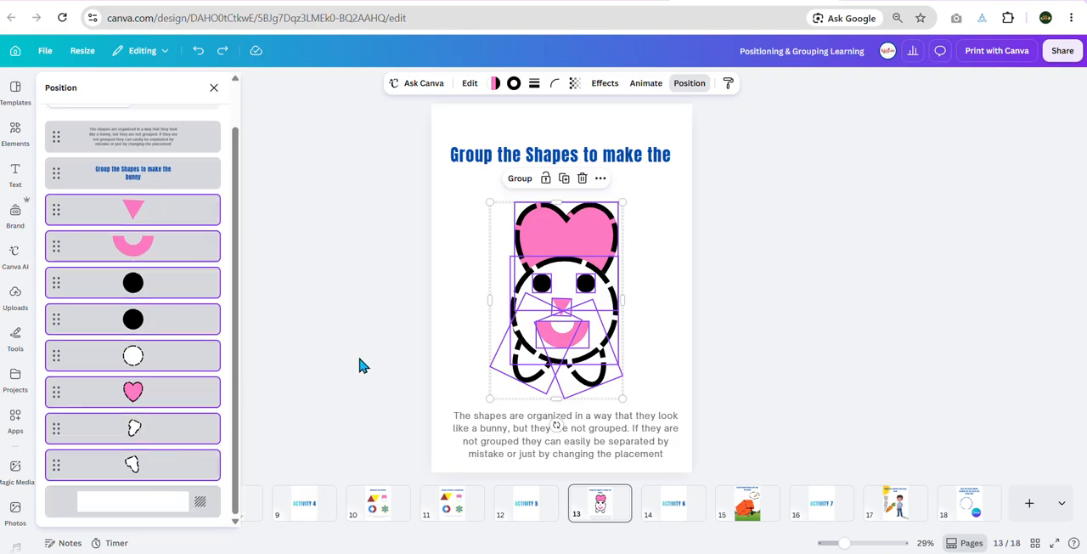
click(520, 178)
drag(579, 306, 579, 314)
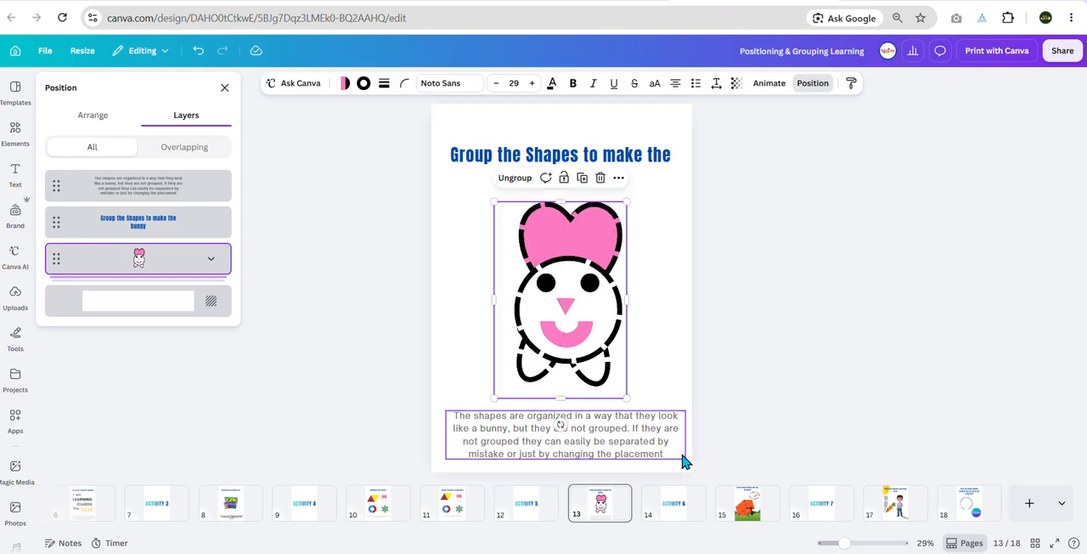
Step: Copy the grouped bunny from page 13 and paste it onto page 15, "Bring Grouped Bunny and trap the bunny"
click(681, 509)
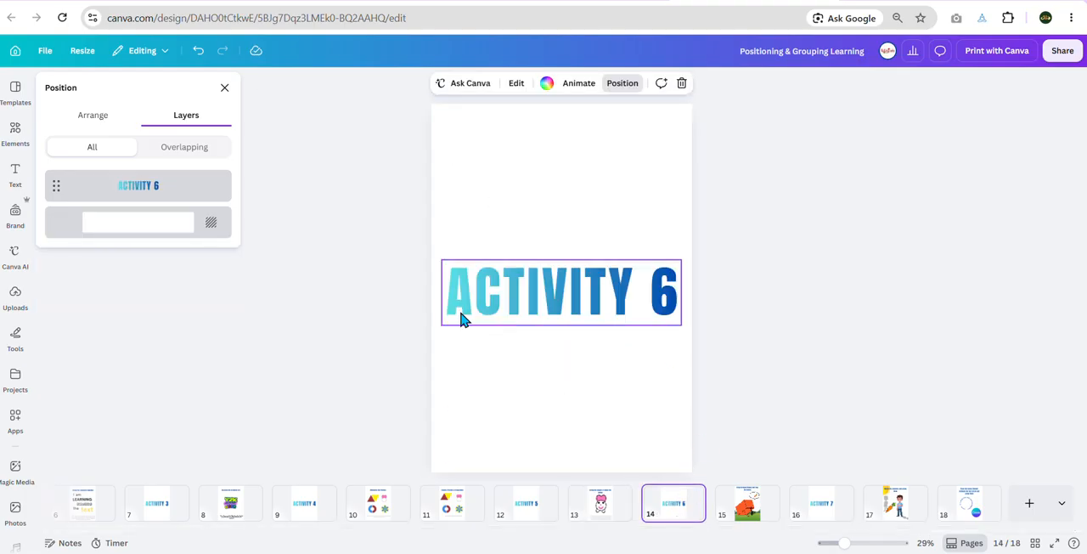
click(743, 513)
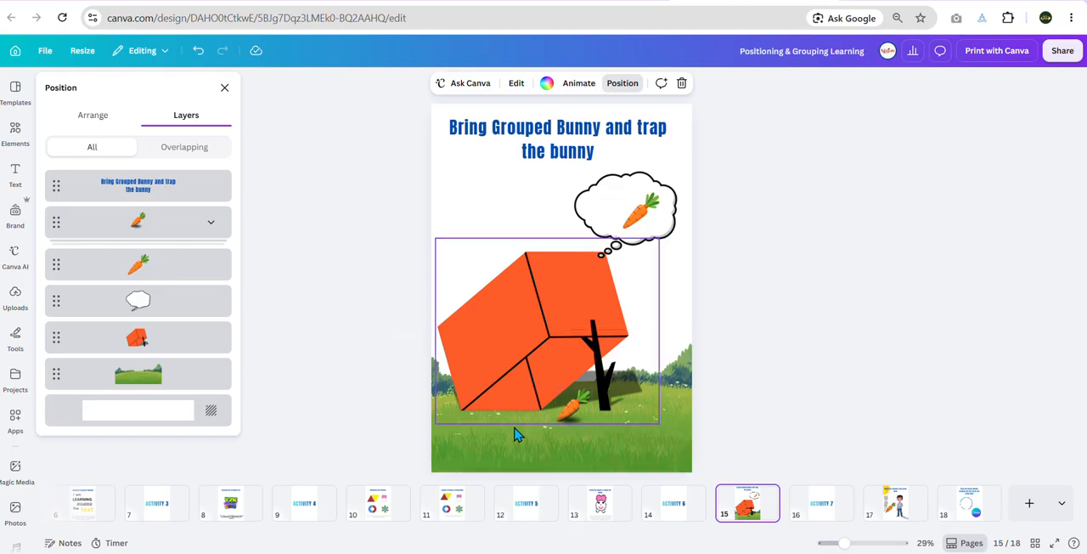
click(616, 518)
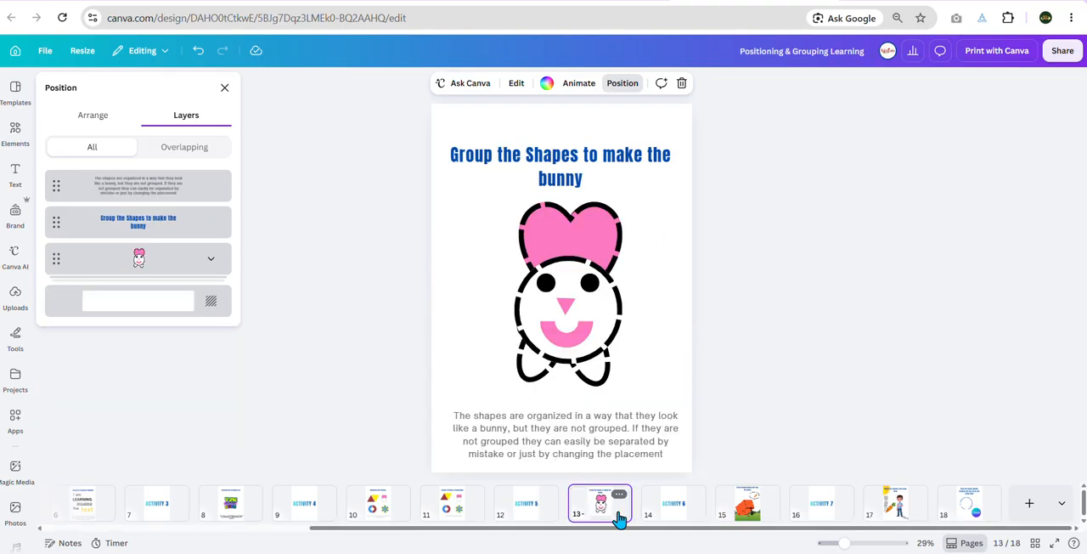
click(598, 331)
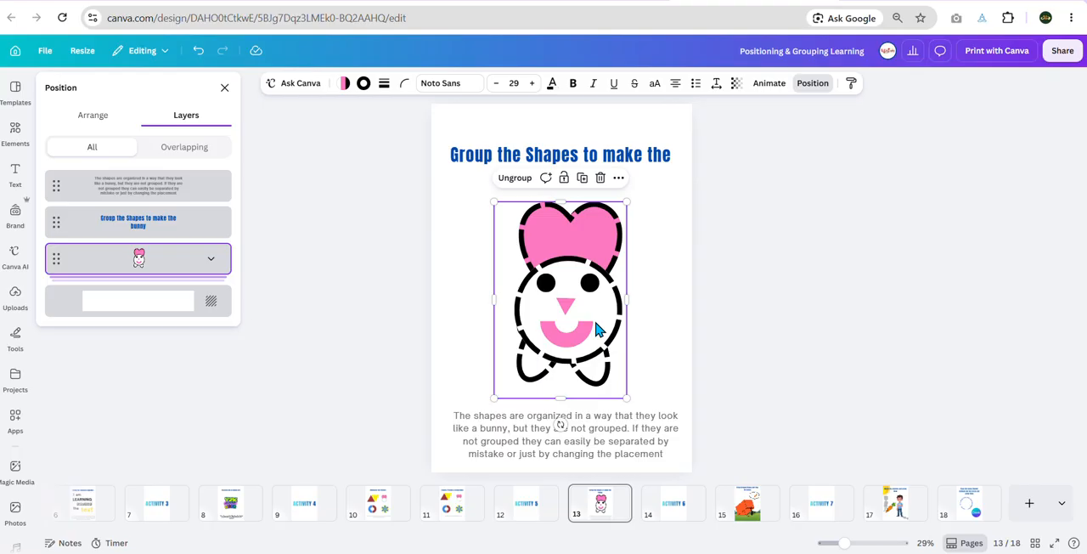
click(743, 507)
key(ctrl+v)
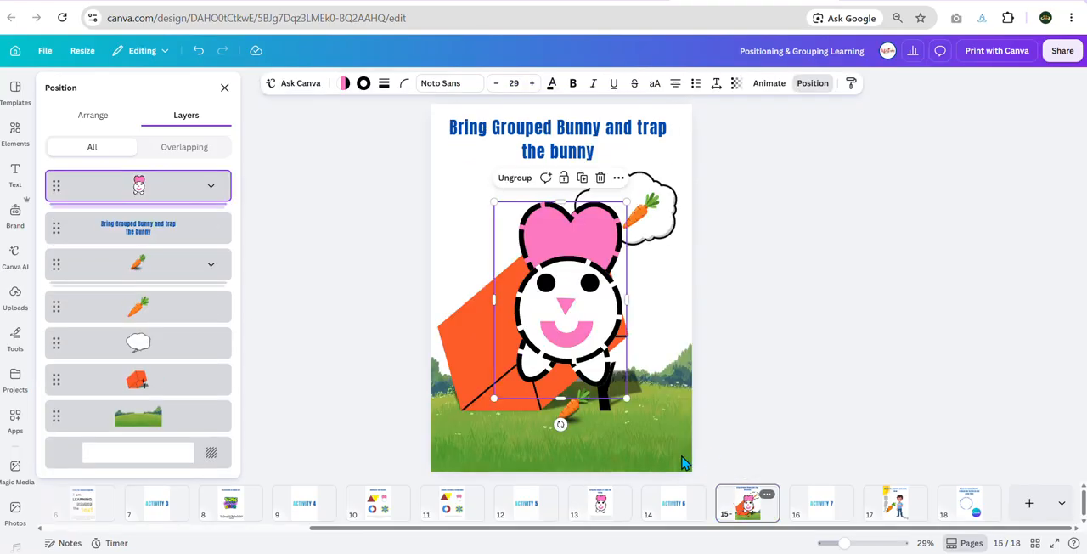
Step: Shrink the bunny, move the ground carrot slightly right, and place the bunny beside it under the propped orange box
drag(565, 323, 558, 376)
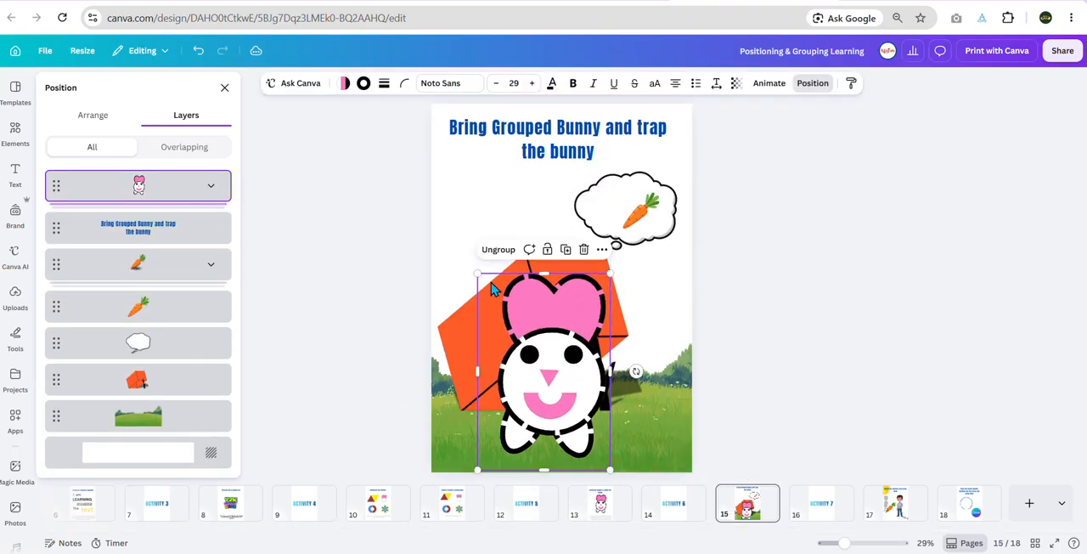
drag(482, 286, 569, 388)
drag(580, 439, 598, 411)
click(550, 408)
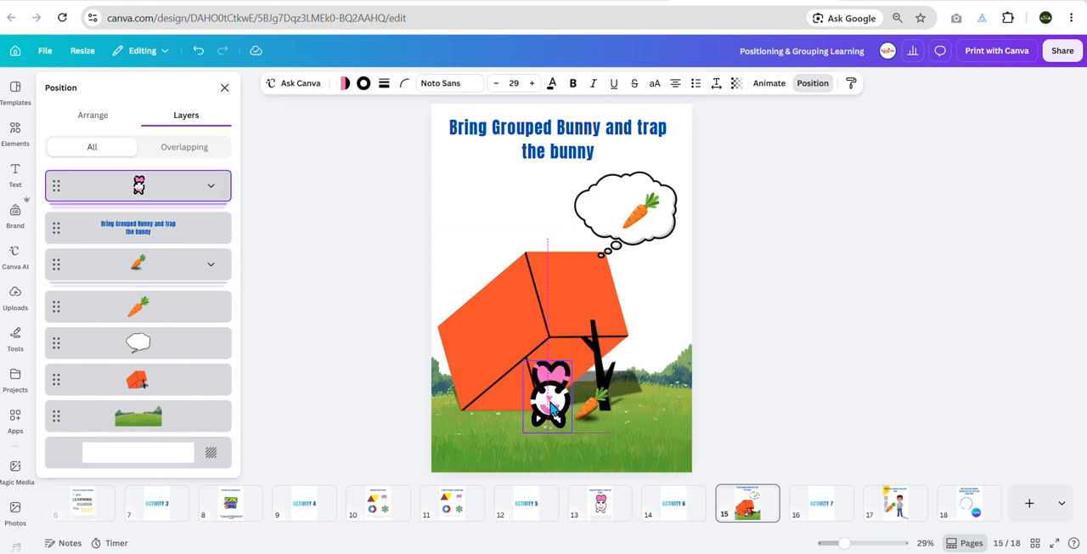
click(735, 405)
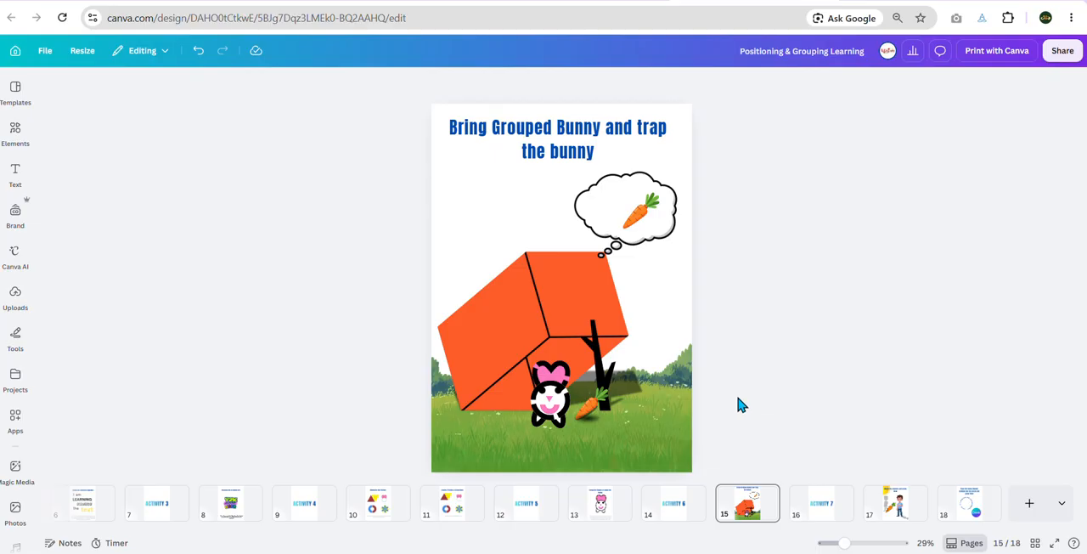
Step: On page 17, "Match the shadows and group them", move the carrot's shadow beneath the carrot and the boy's shadow to his feet, just behind him
click(843, 516)
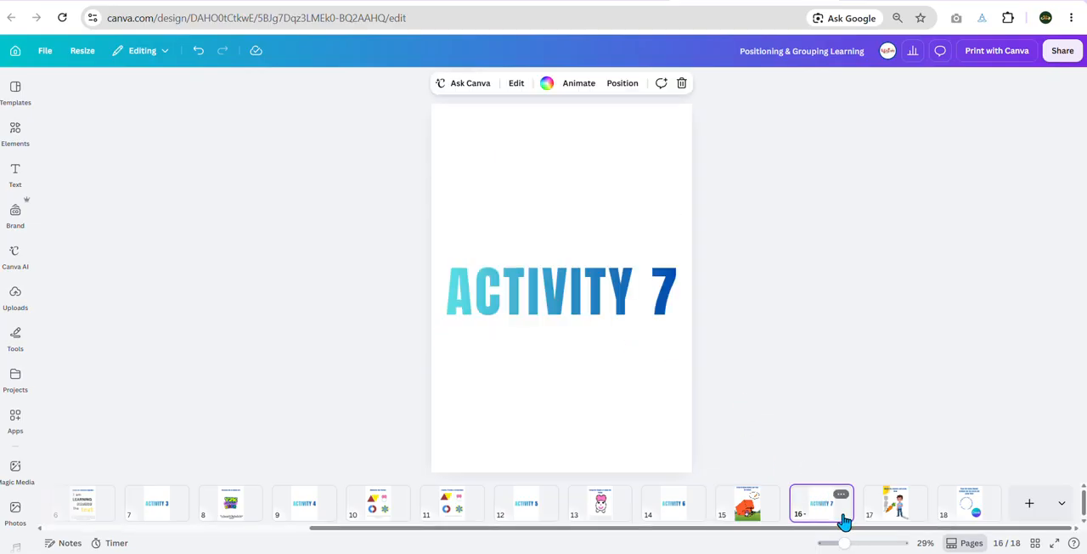
click(896, 520)
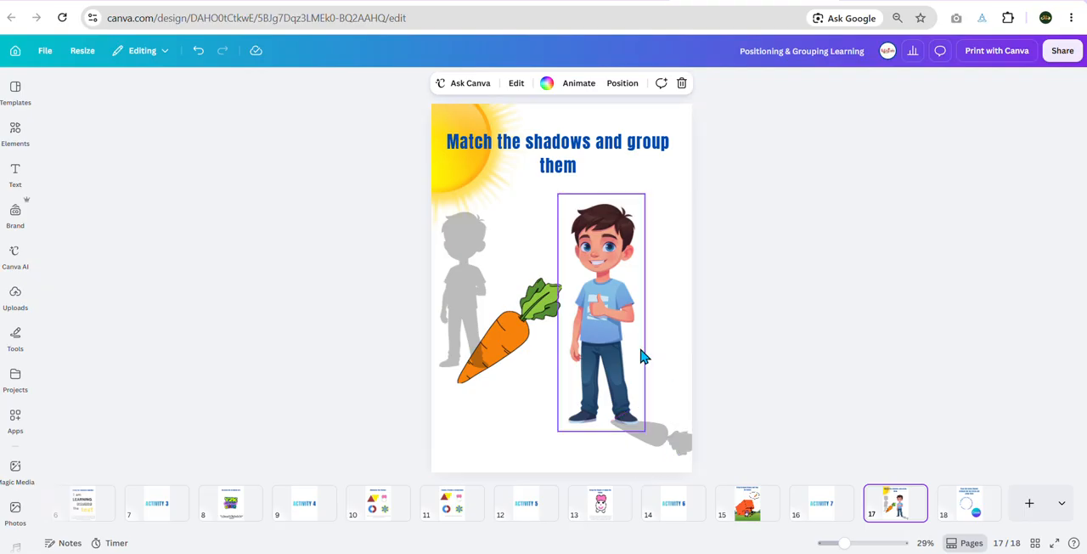
drag(684, 458, 532, 416)
click(711, 376)
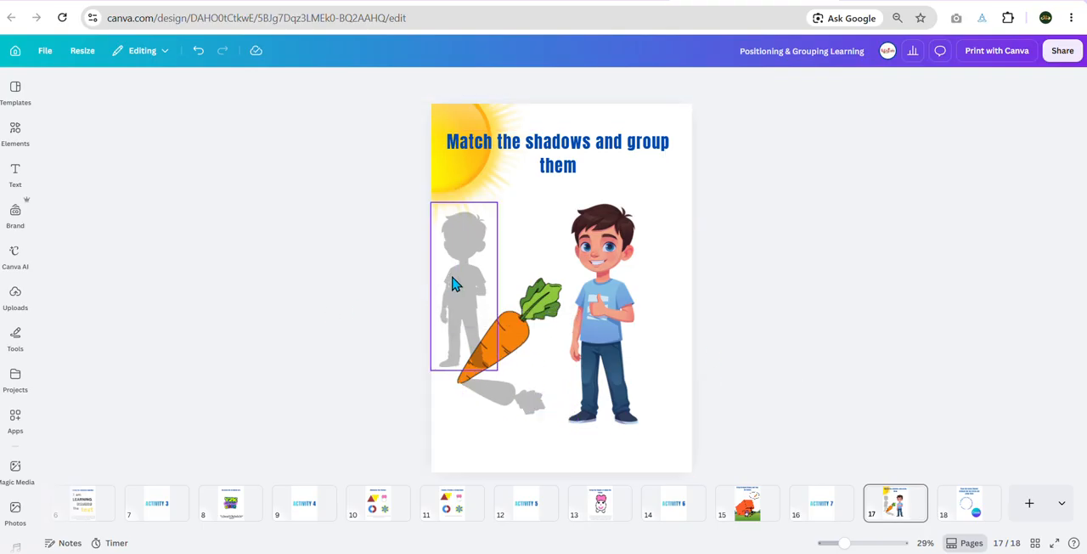
drag(451, 282, 641, 336)
click(814, 326)
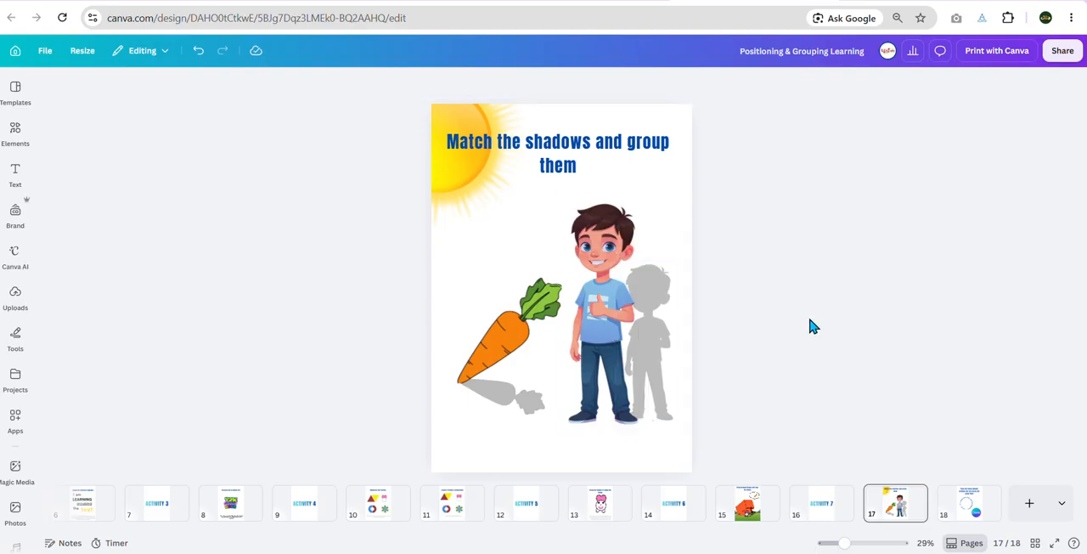
Step: Group the carrot with its shadow and shift the group slightly left and down
drag(468, 262, 513, 425)
click(473, 253)
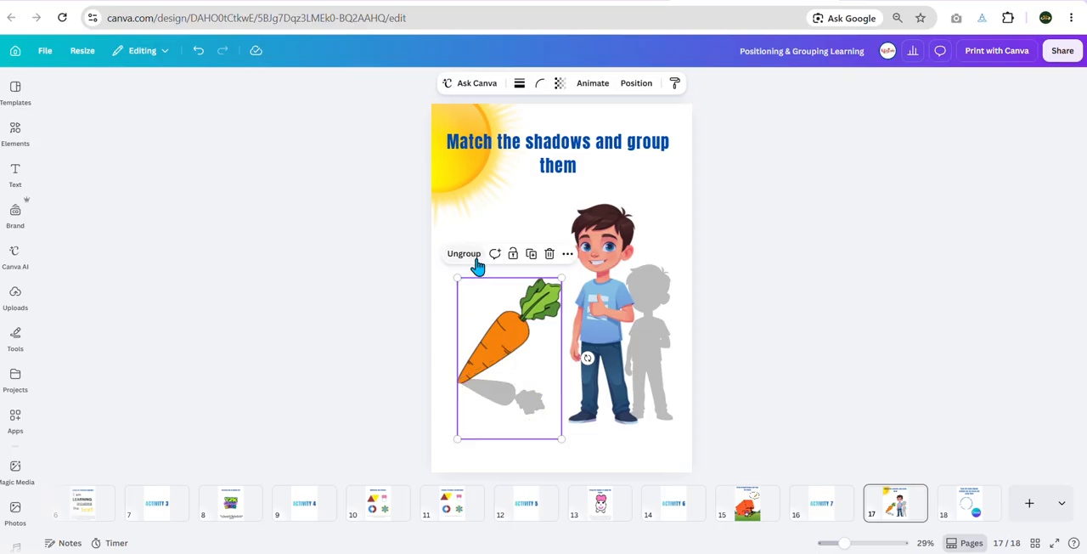
mouse_move(515, 356)
mouse_down()
mouse_move(483, 354)
mouse_move(510, 354)
mouse_up()
click(729, 226)
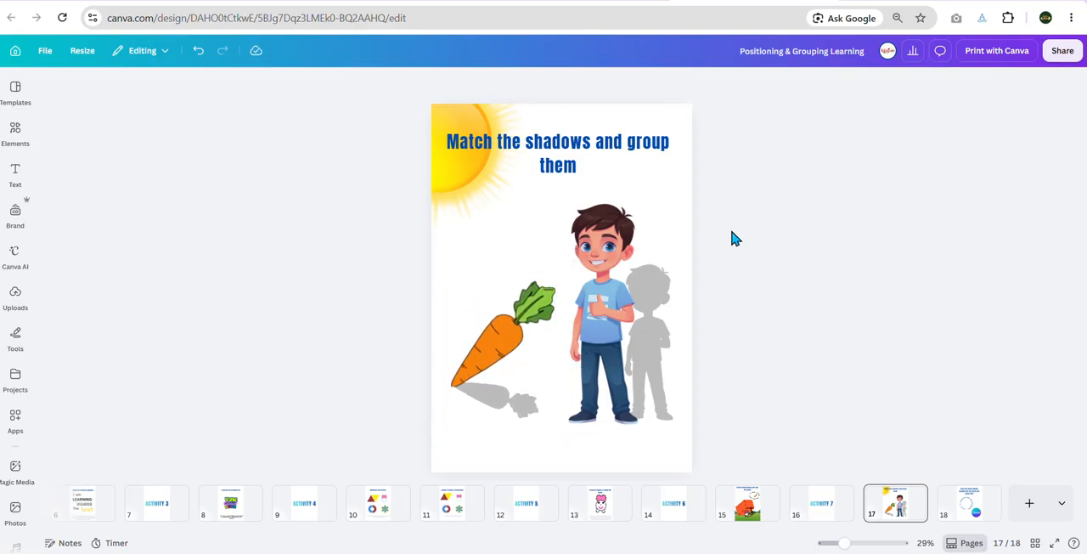
Step: Group the boy with his shadow and move the group slightly down
drag(561, 208, 684, 340)
click(671, 223)
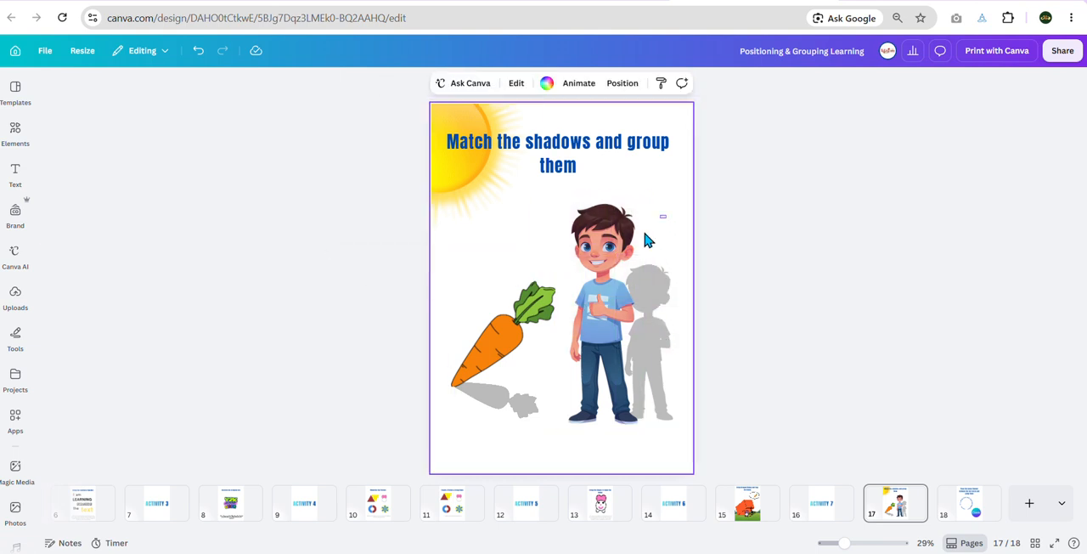
drag(642, 227, 622, 355)
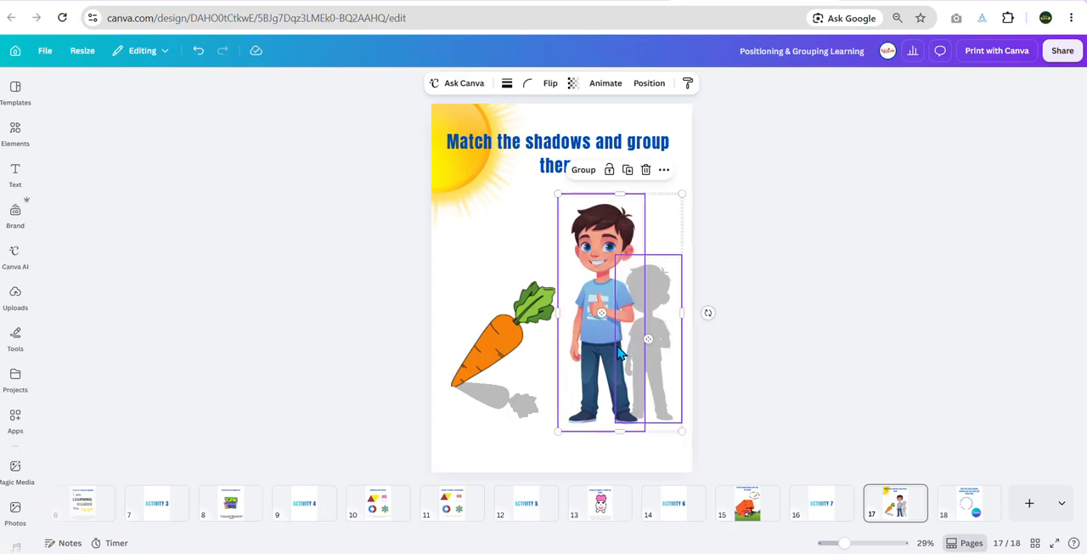
click(586, 170)
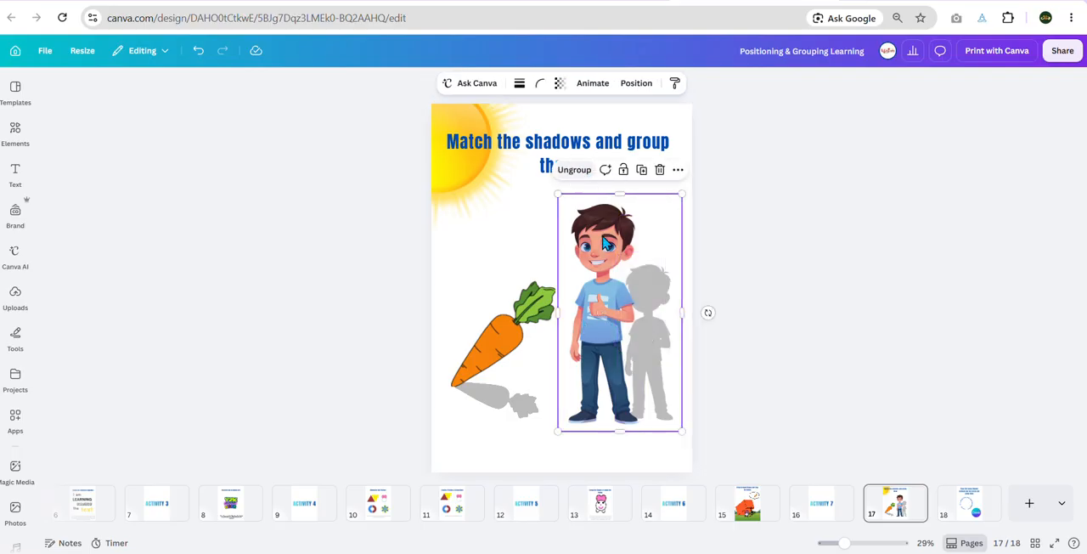
mouse_move(605, 291)
mouse_down()
mouse_move(587, 264)
mouse_move(603, 301)
mouse_up()
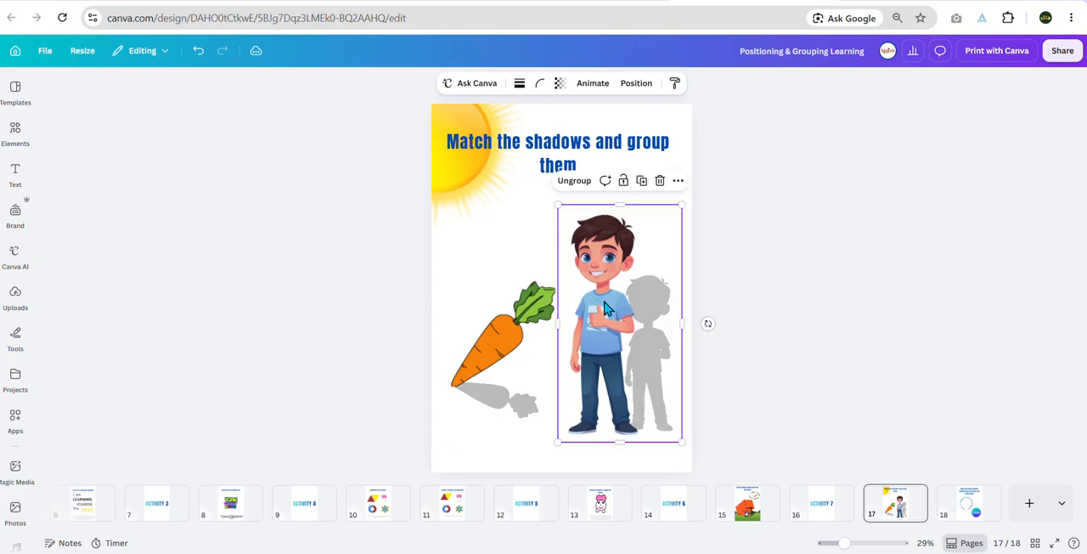
Step: On page 18, move the round Canva element into the centre of the text circle
click(956, 506)
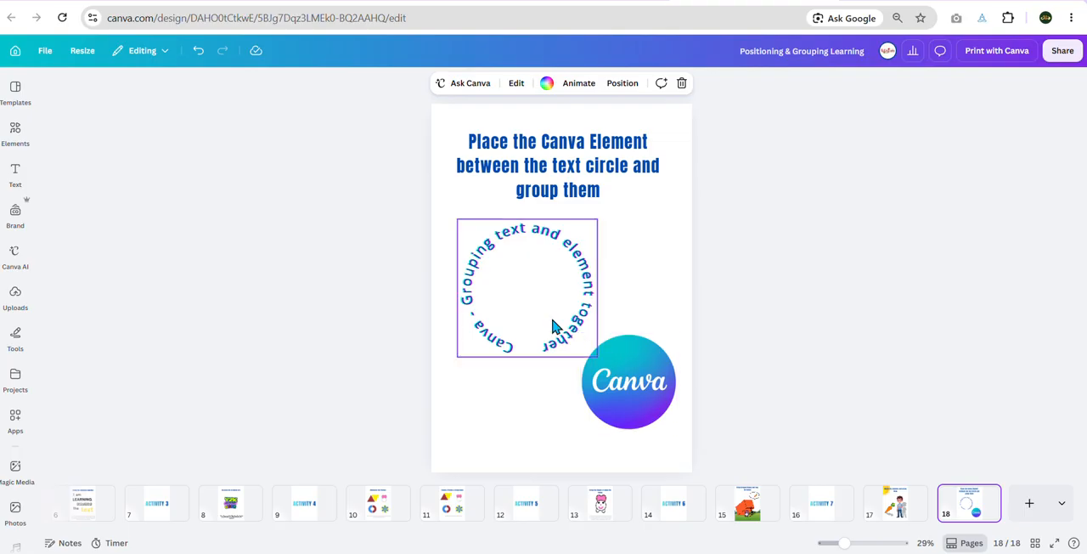
click(643, 386)
drag(639, 393, 537, 298)
click(606, 225)
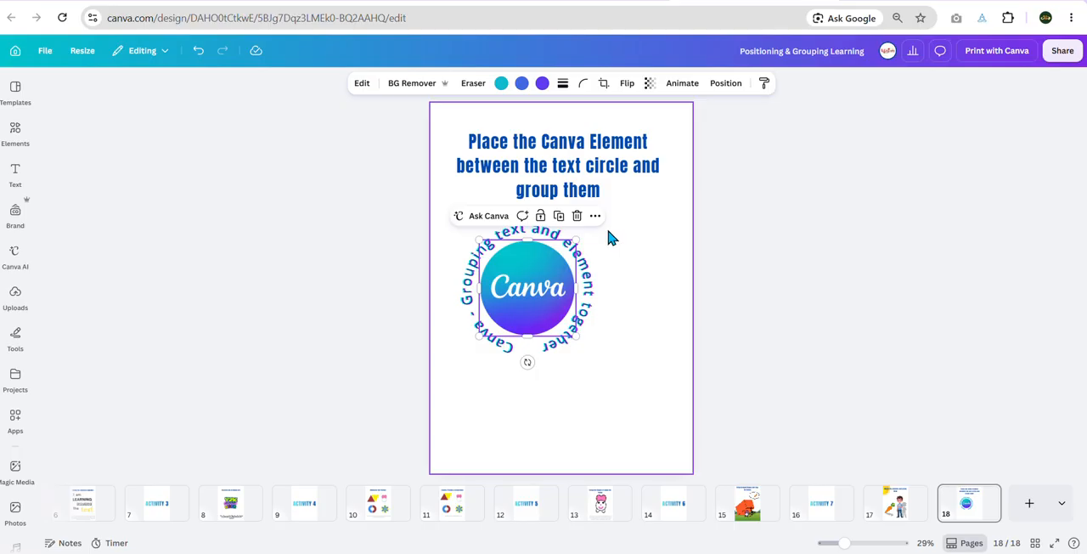
Step: Select both the text circle and the Canva element through their layers and group them
click(599, 270)
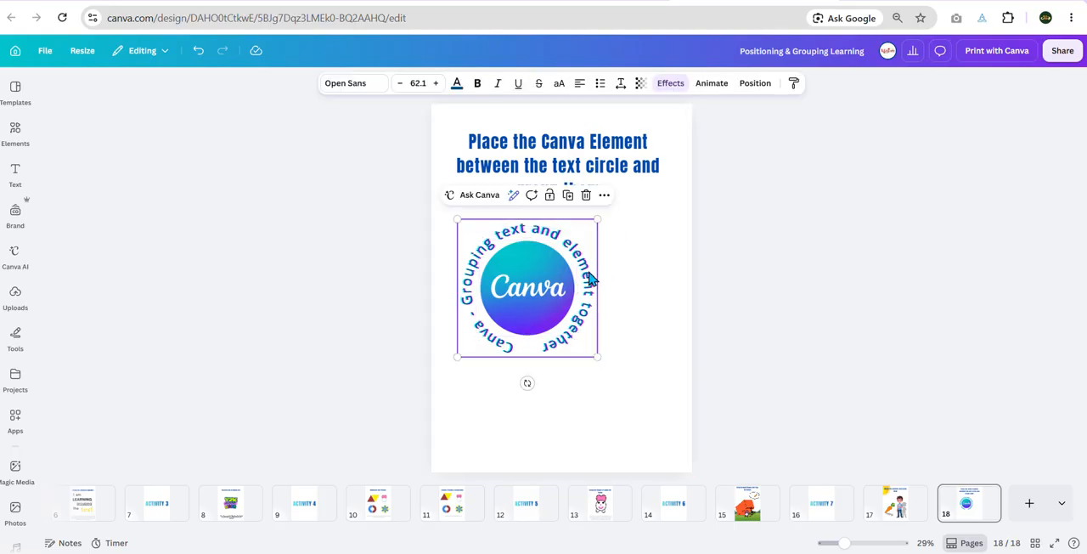
click(754, 84)
shift+click(179, 229)
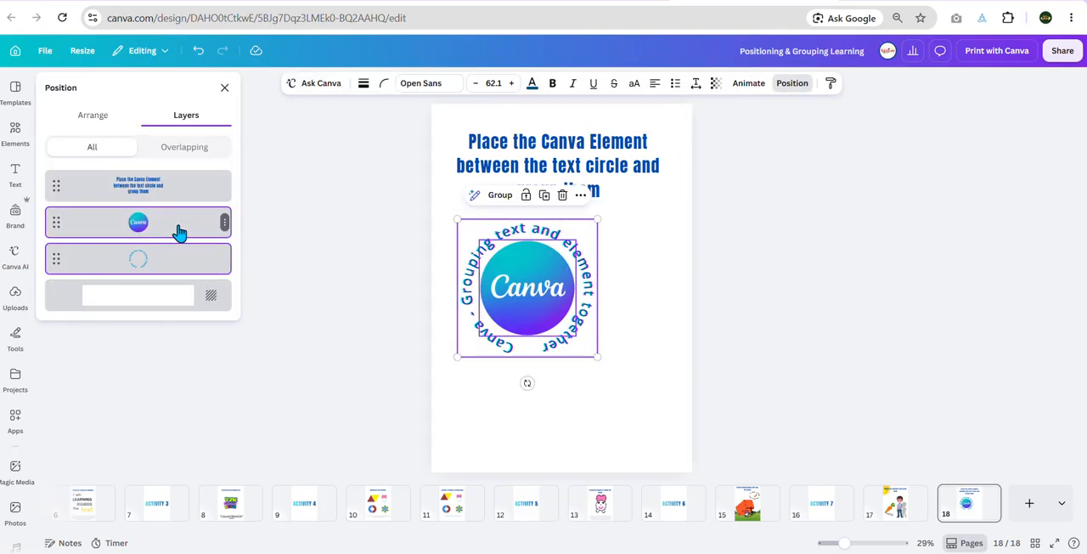
click(501, 196)
Step: Move the grouped text circle and Canva element slightly, and enlarge it below the heading to a text size of about 87.1
drag(513, 263, 520, 270)
drag(633, 383, 661, 420)
click(746, 397)
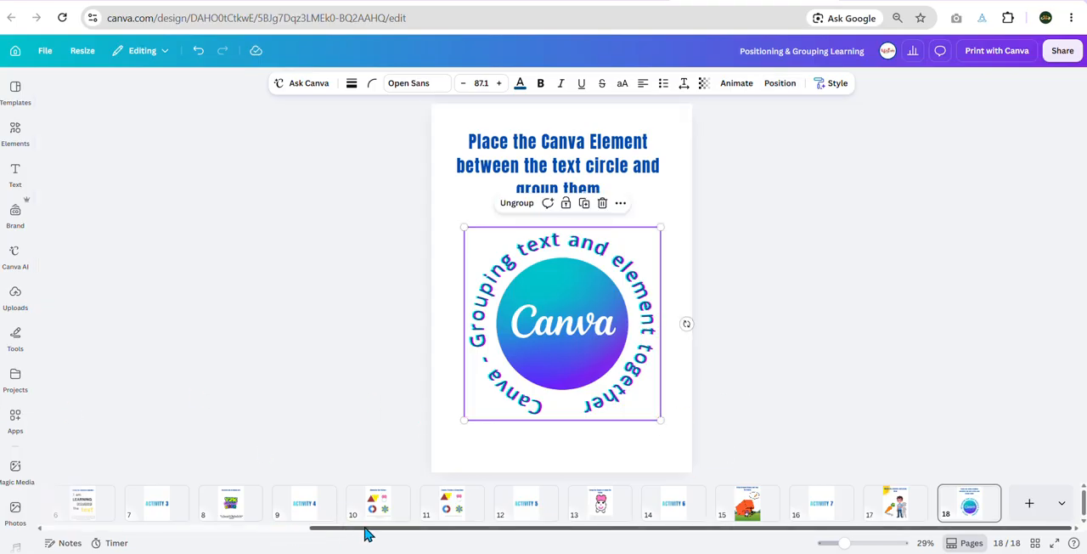
drag(369, 536, 109, 525)
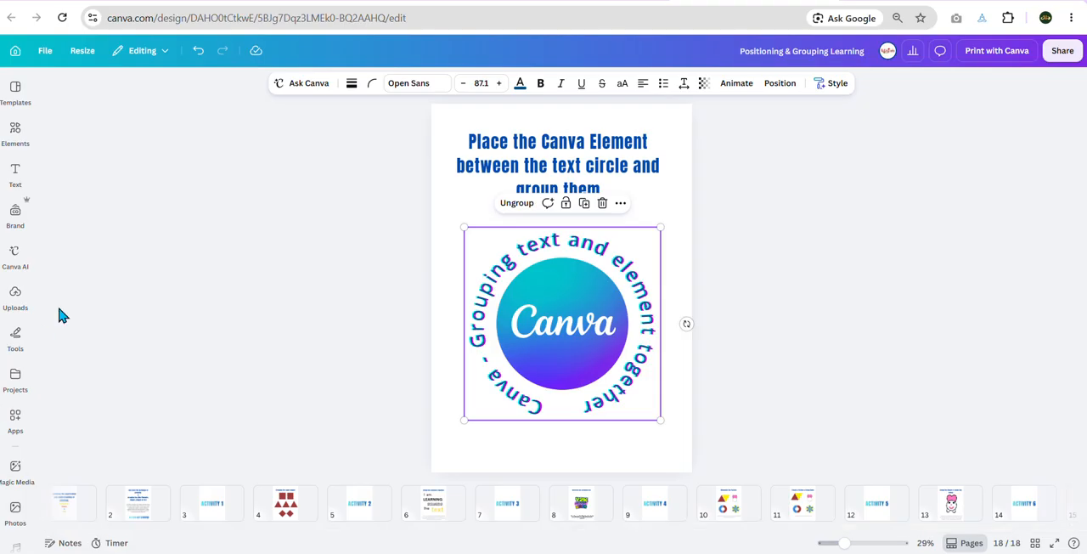